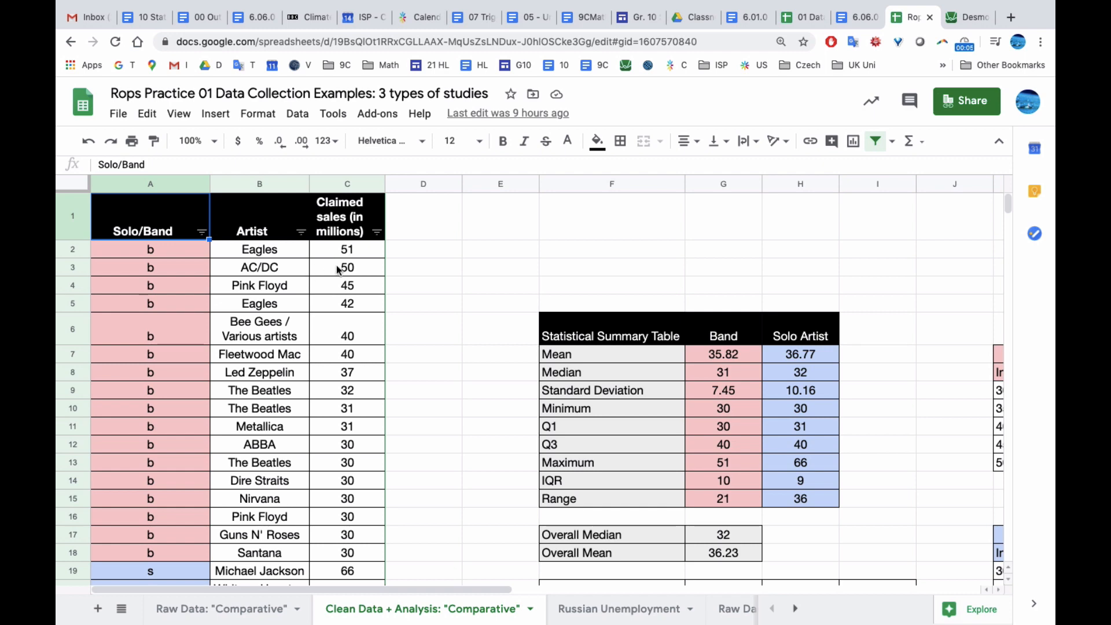
scroll(345, 277, down, 3)
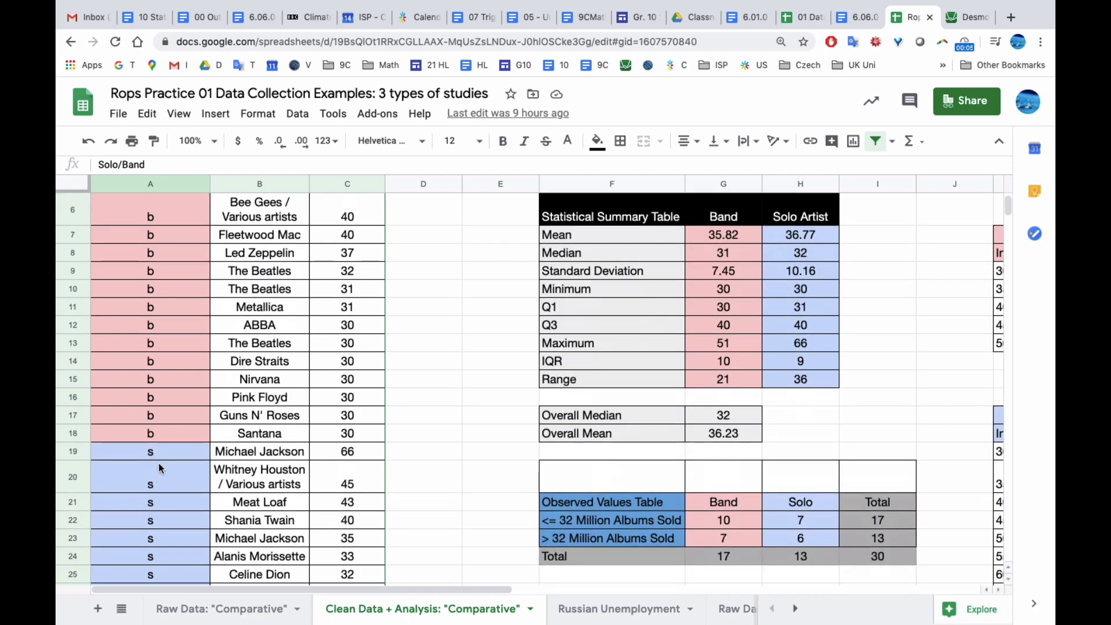
scroll(343, 448, up, 3)
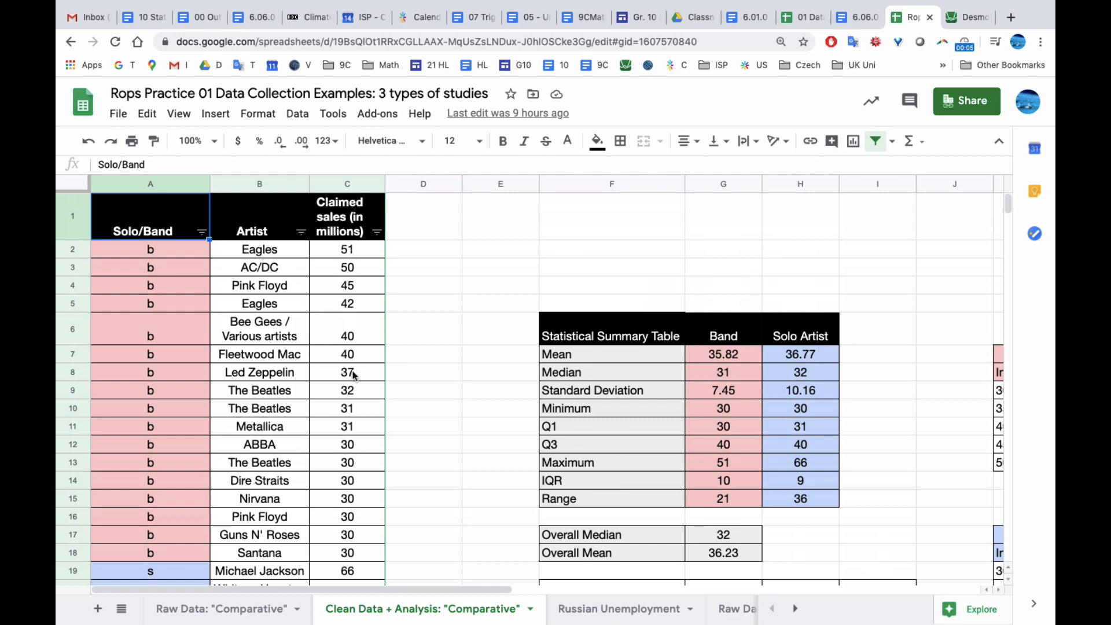
click(966, 17)
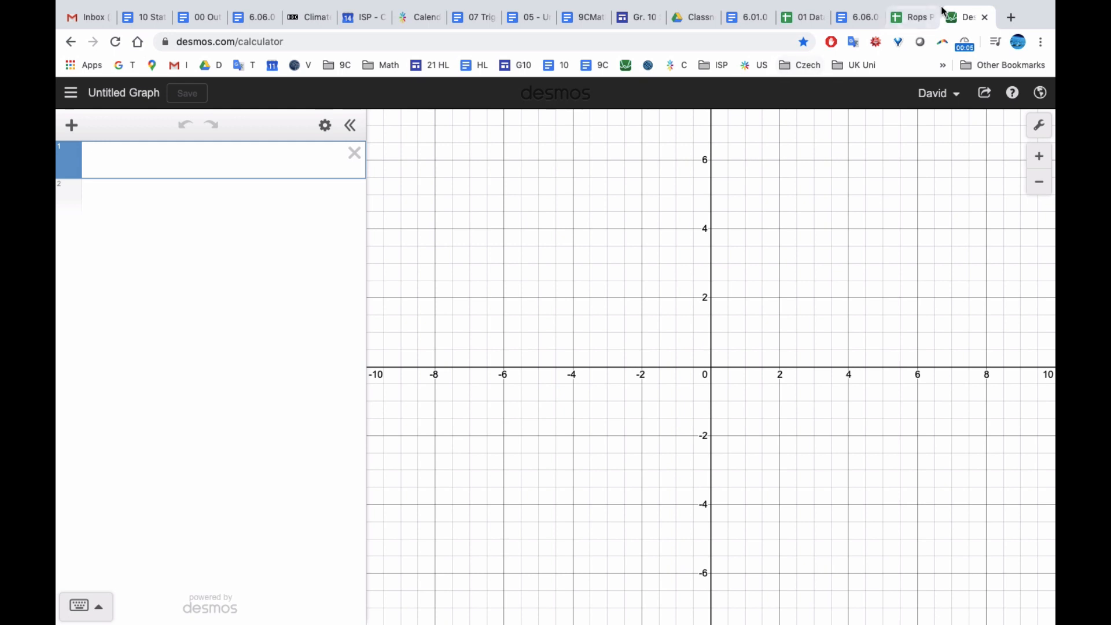
click(920, 17)
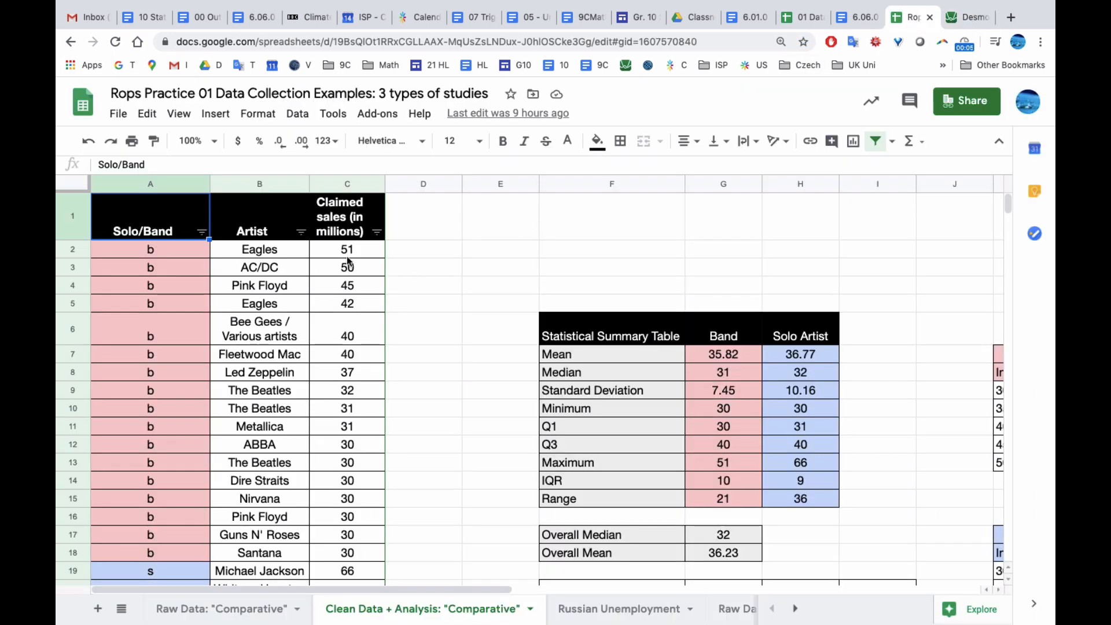
- Copy the band sales figures in C2:C18 and define them as list B in the Desmos calculator
drag(346, 255, 345, 559)
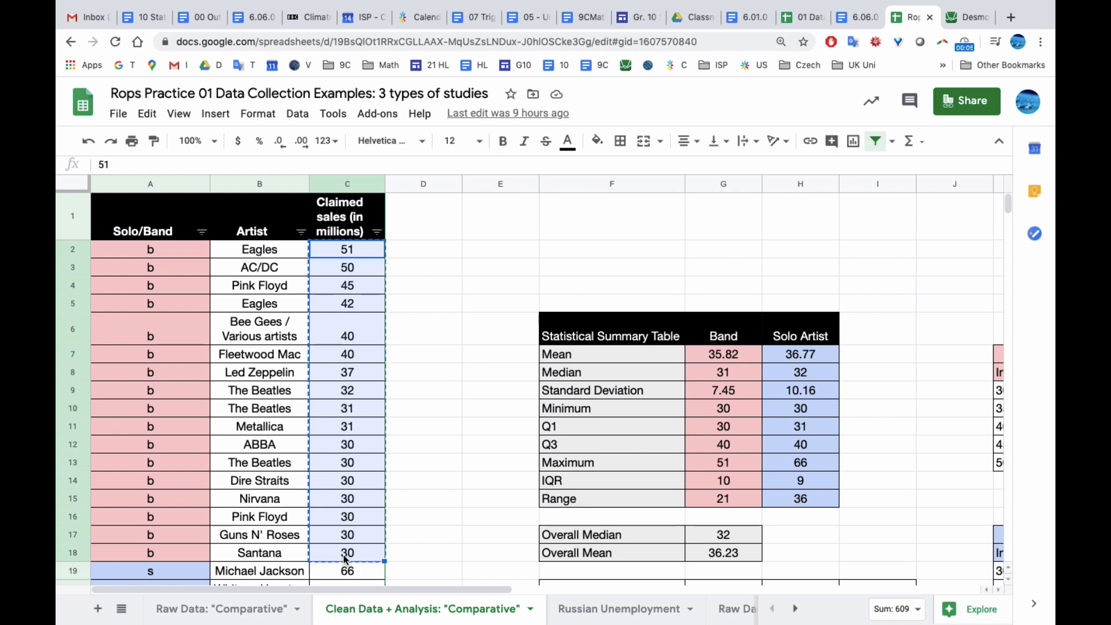
click(963, 22)
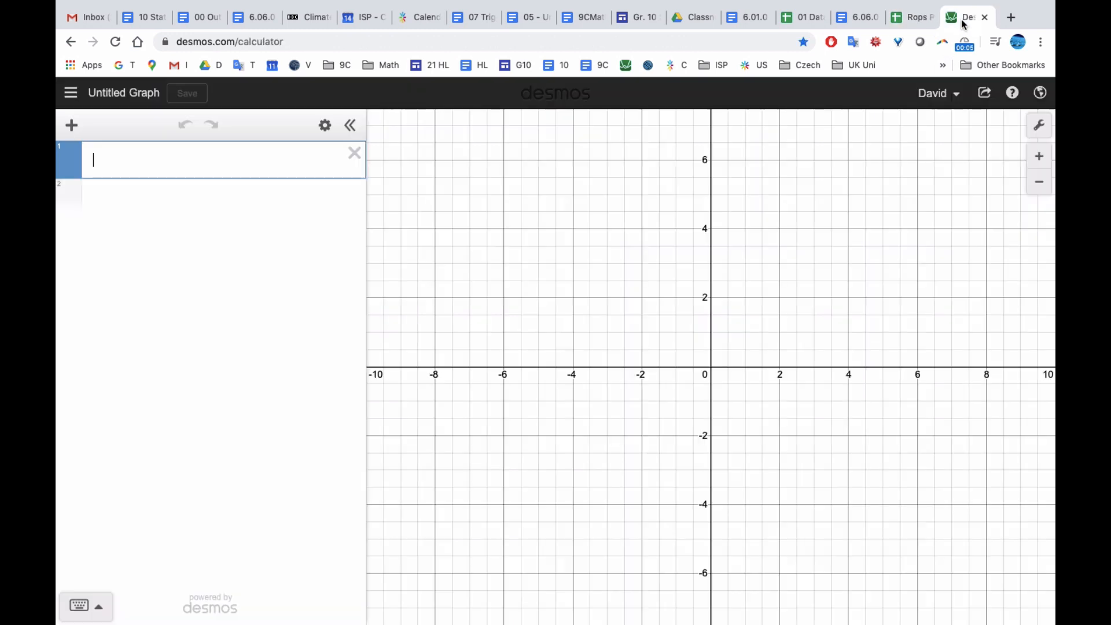
text(B)
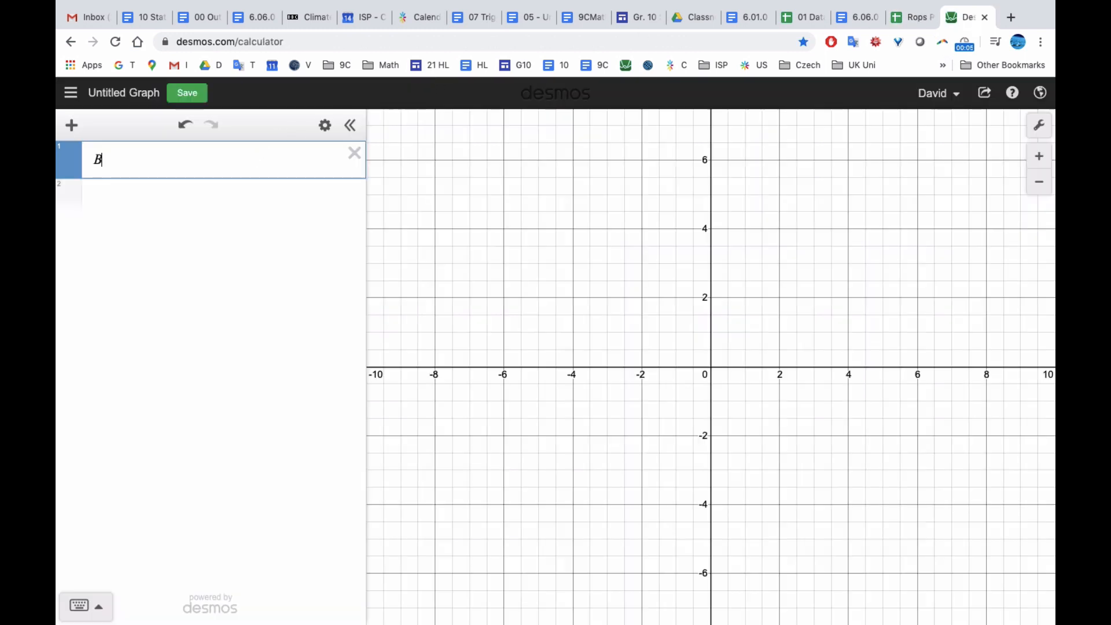
text(=[)
key(ctrl+v)
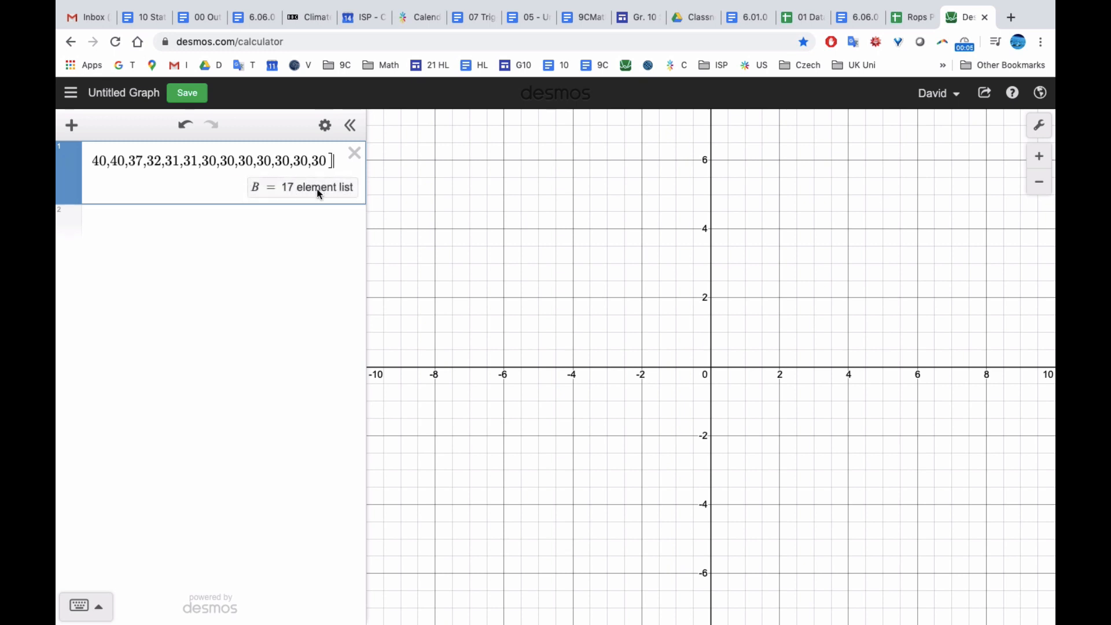
- Add a boxplot of list B in a new expression and fit the graph view to it
click(307, 219)
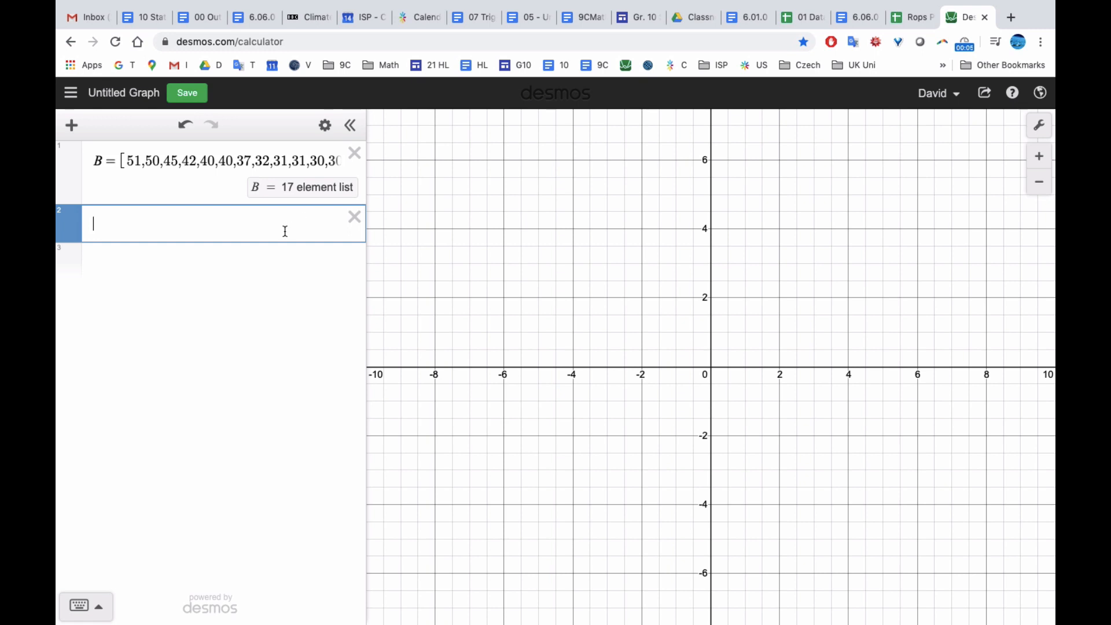
click(96, 612)
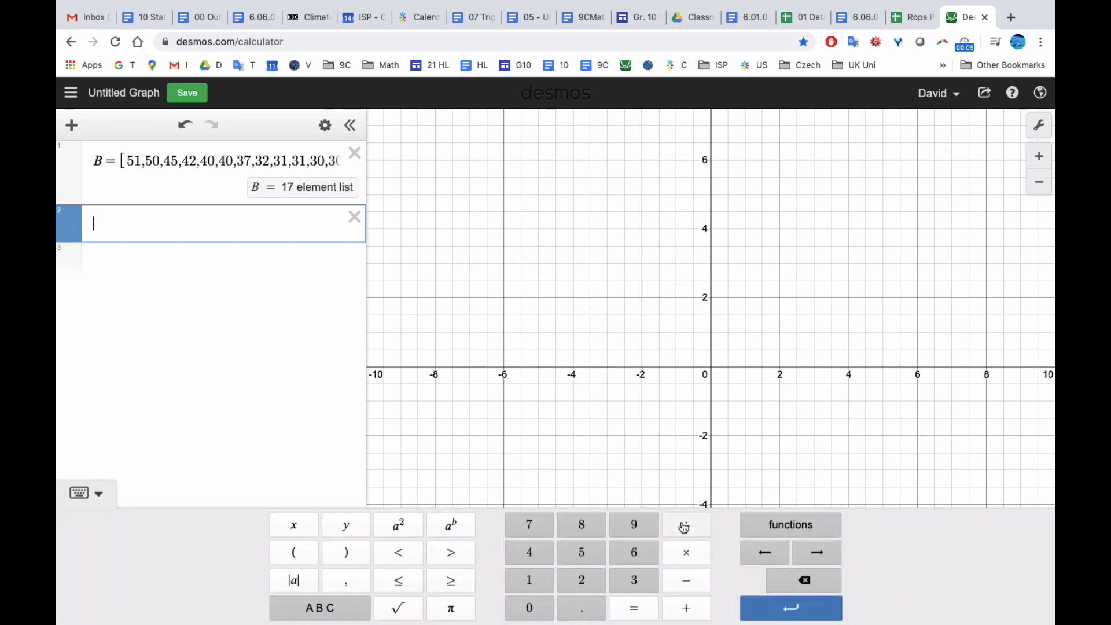
click(812, 526)
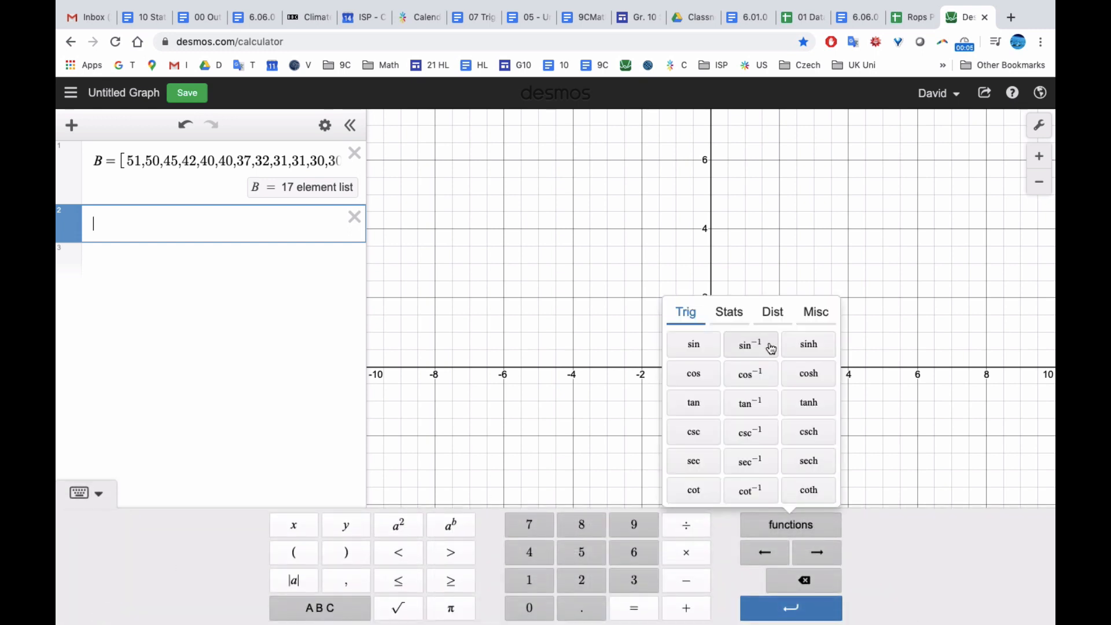
click(775, 314)
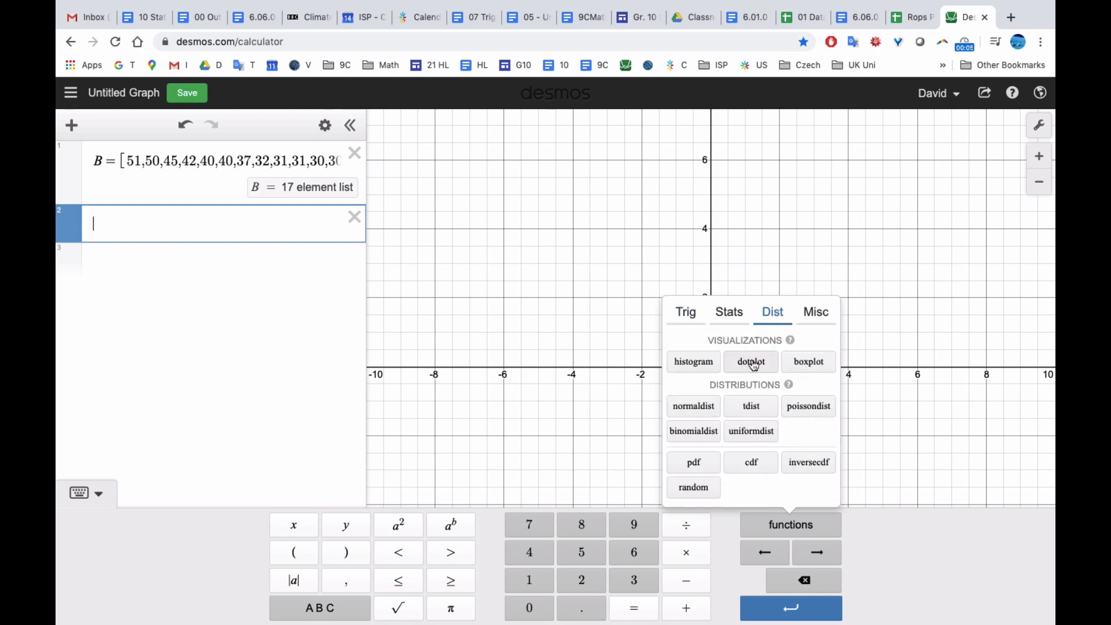
click(810, 362)
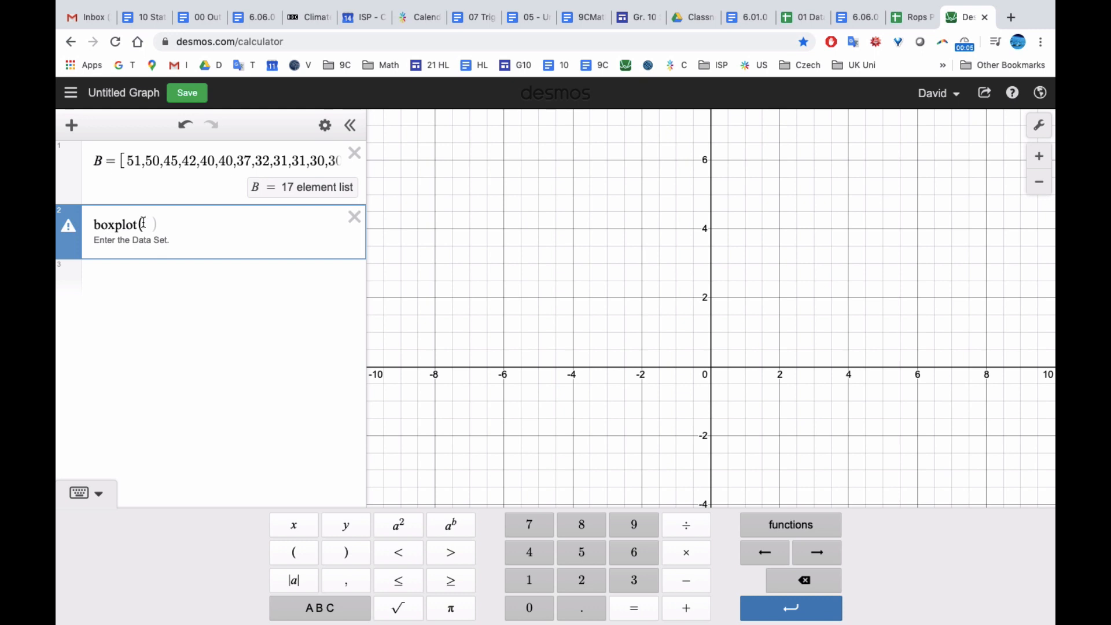
text(B)
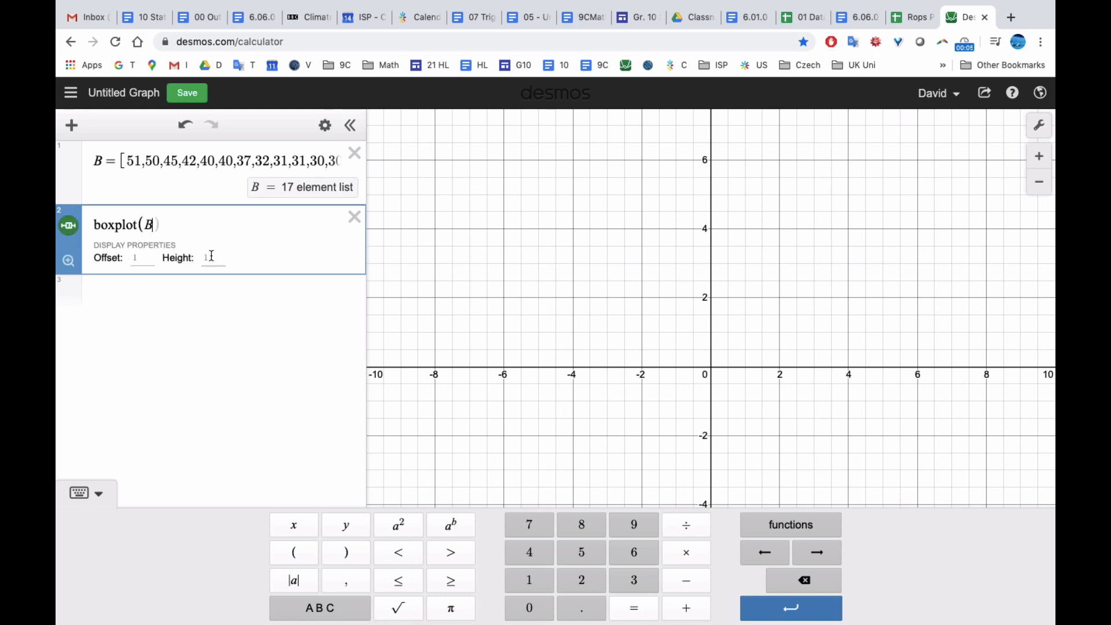
key(Return)
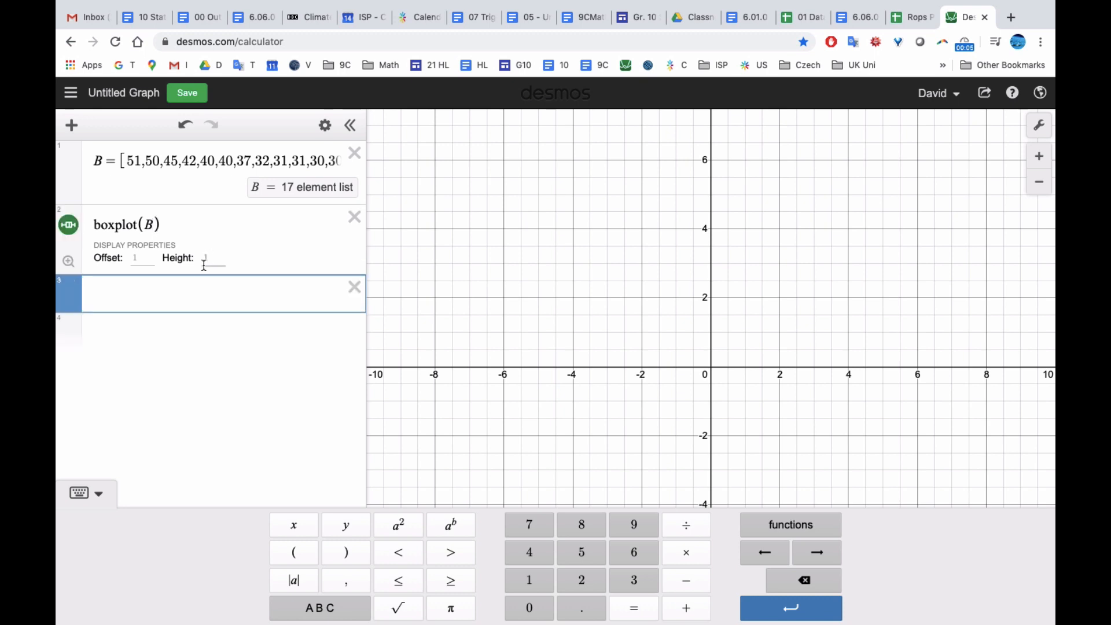
click(68, 262)
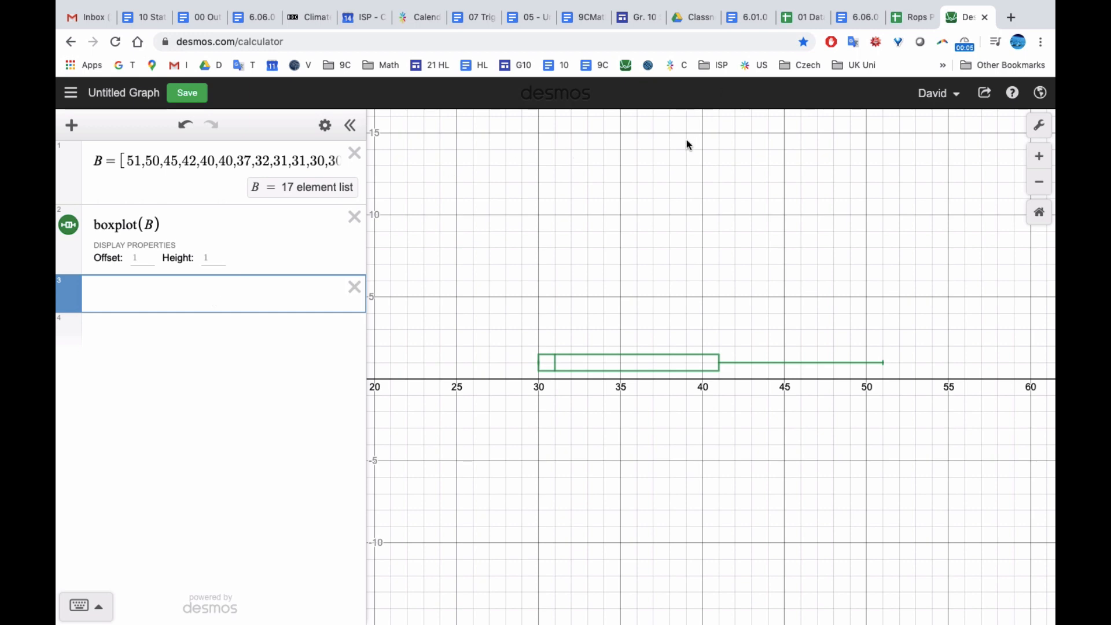
- Switch to the Google Sheets spreadsheet and copy the solo artists' claimed sales in C19:C31
click(917, 17)
scroll(321, 317, down, 3)
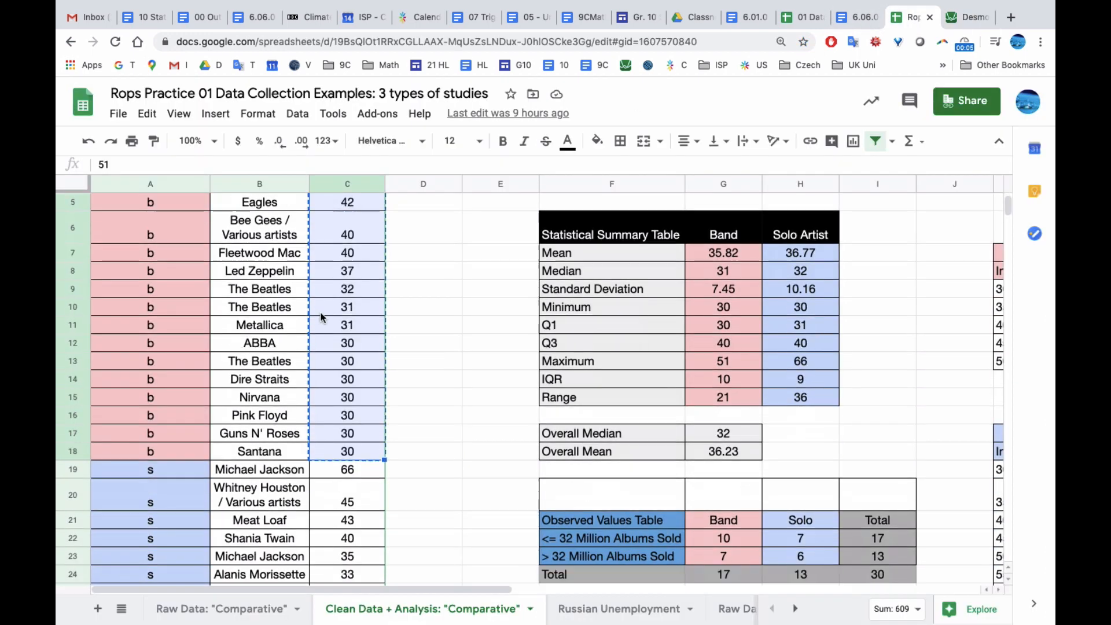
scroll(321, 317, down, 4)
click(330, 312)
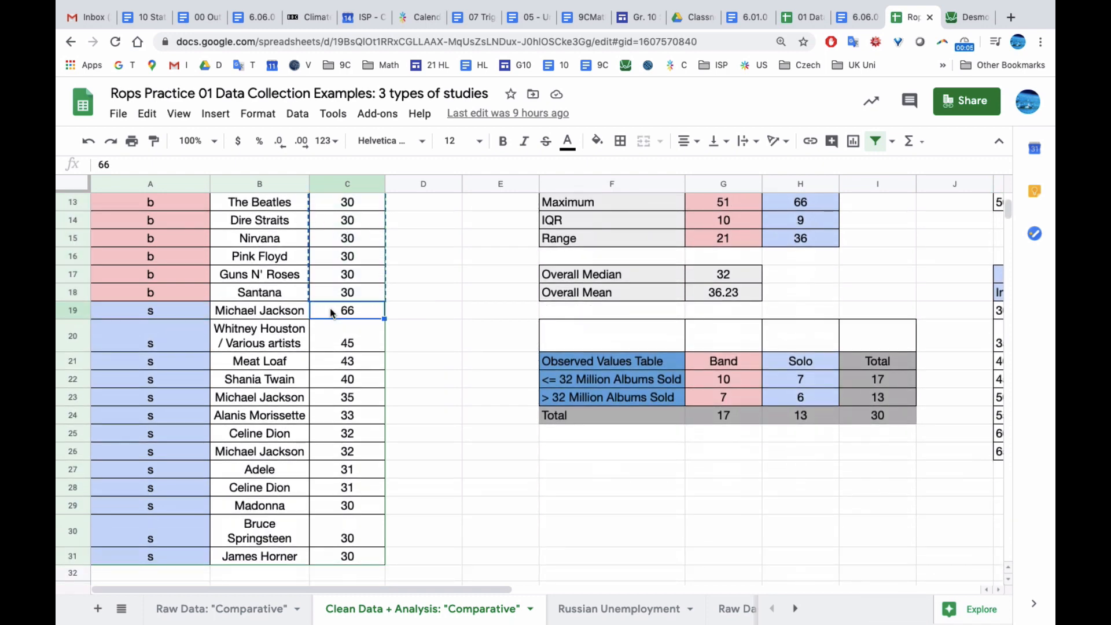
scroll(330, 313, down, 1)
shift+click(343, 544)
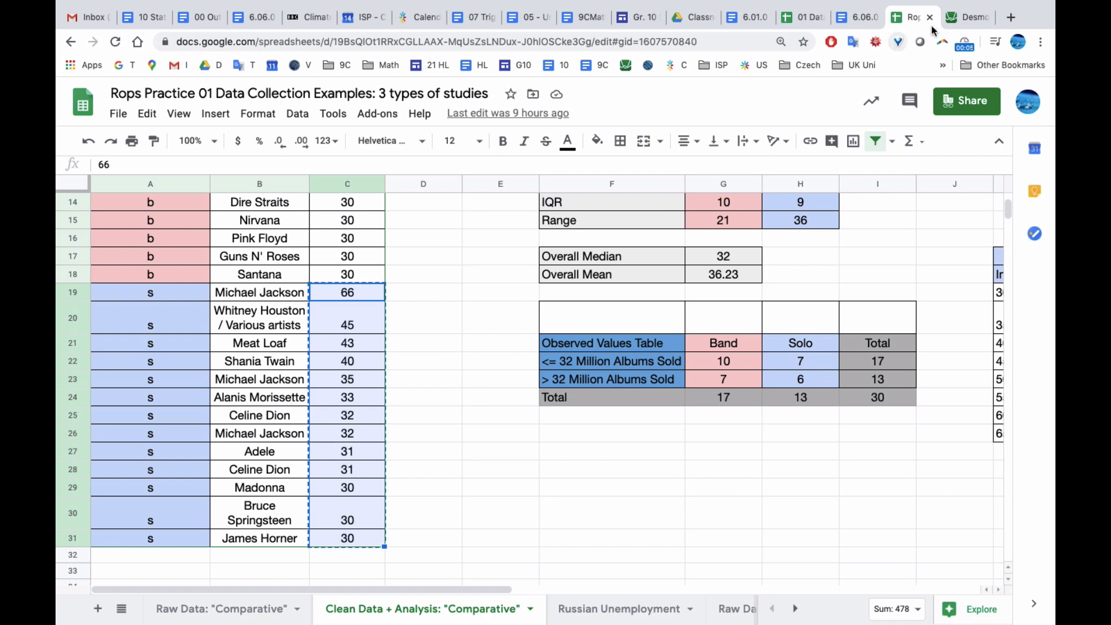
- Return to Desmos and define list S from the copied solo artist sales figures in the empty third expression
click(963, 18)
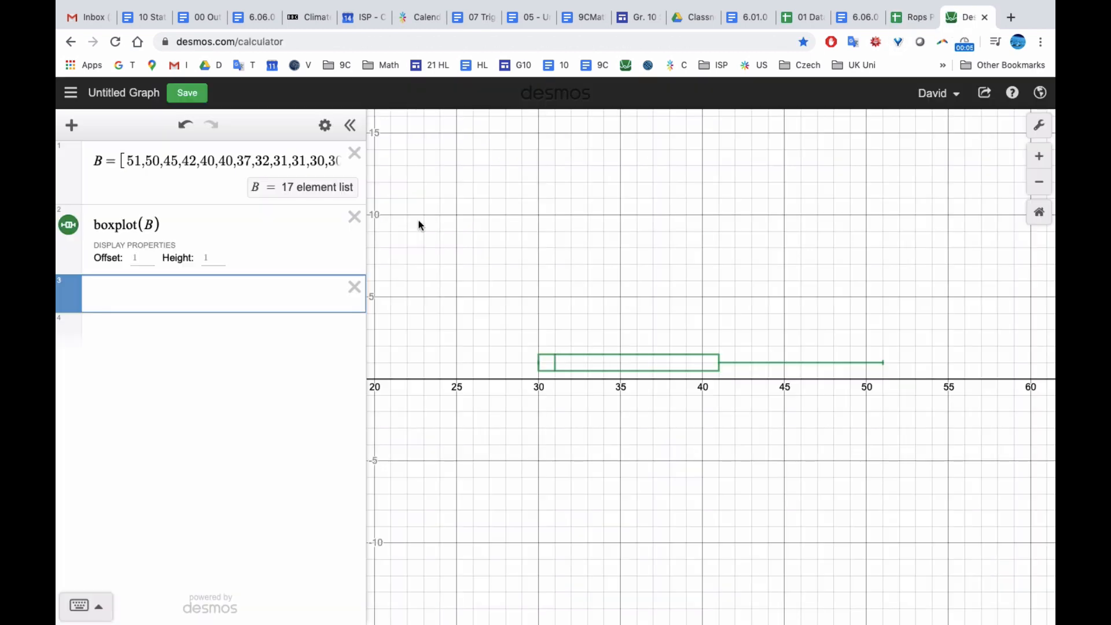
click(246, 308)
text(S =)
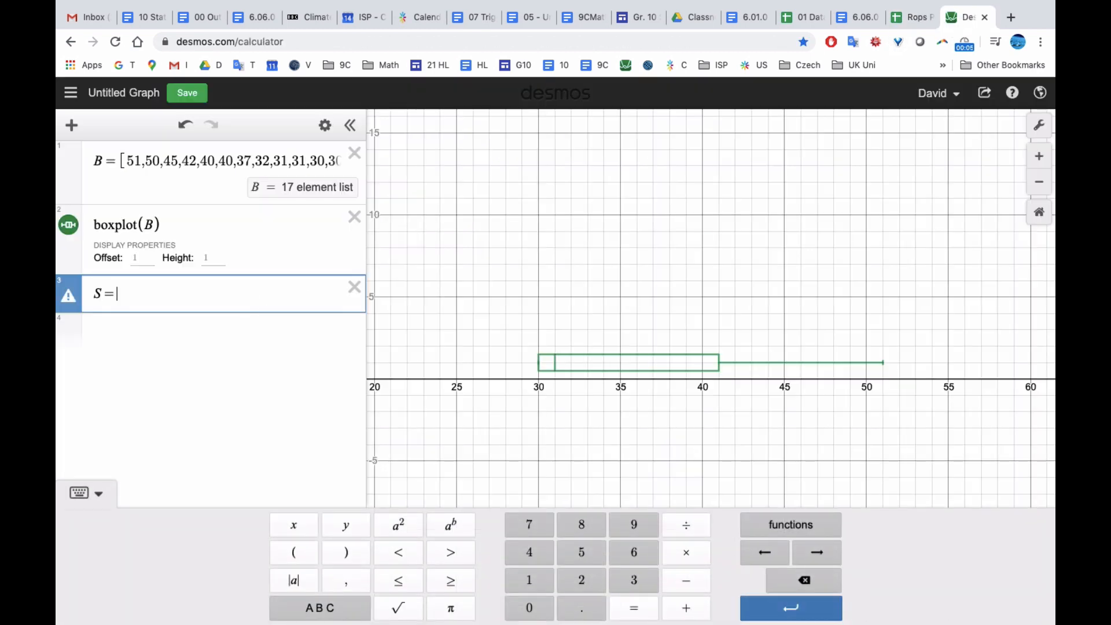
text([66,45,43,40,35,33,32,32,31,31,30,30,30])
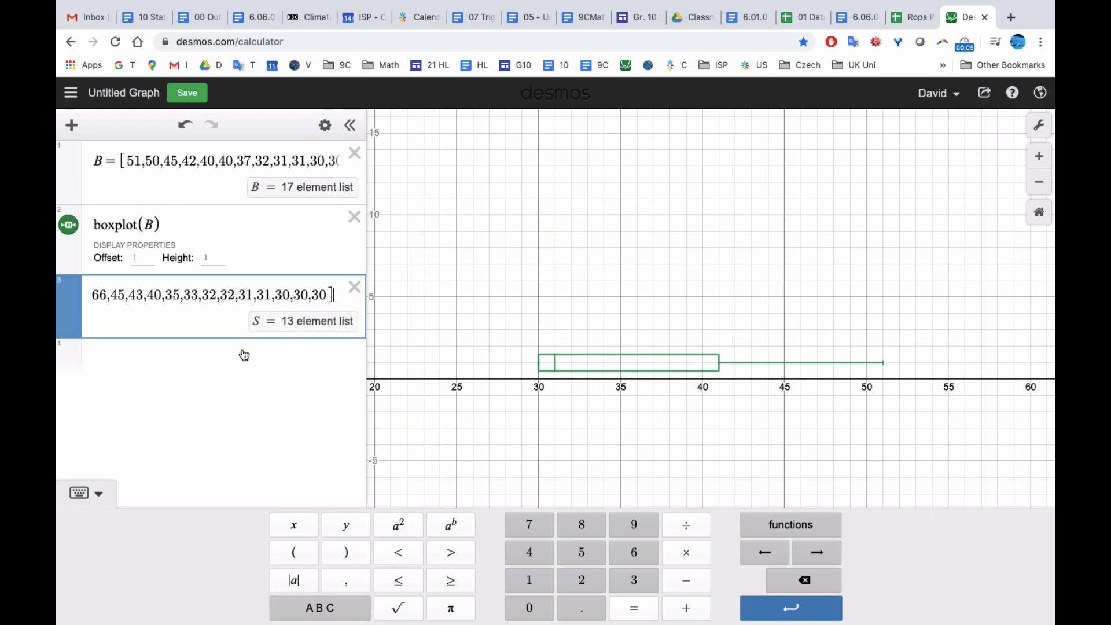
- Add a boxplot of list S in the expression below it
click(245, 355)
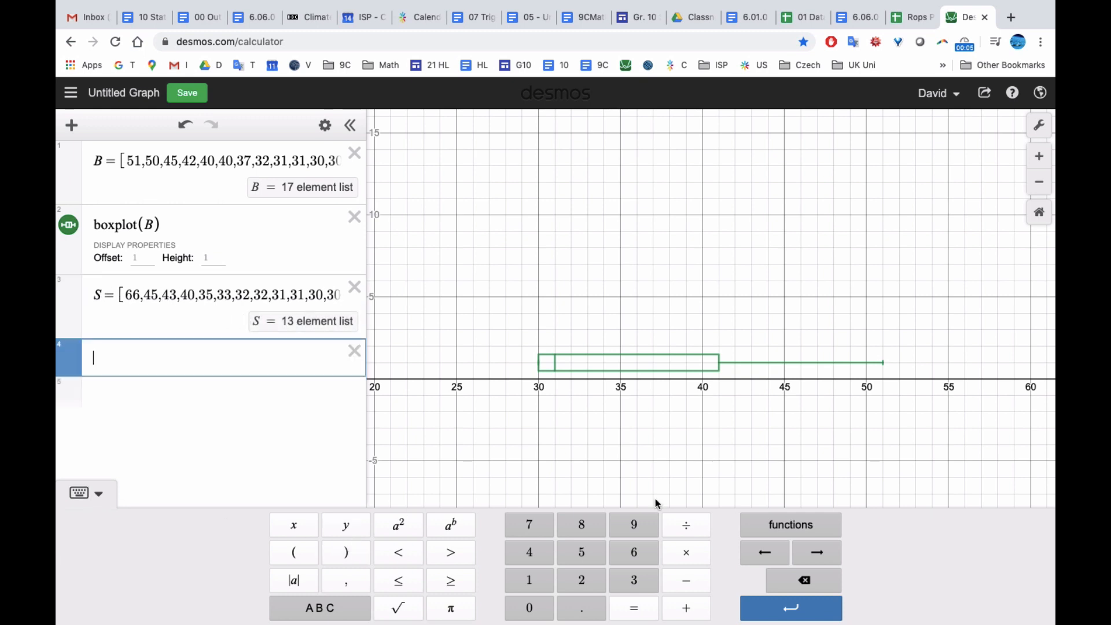
click(779, 535)
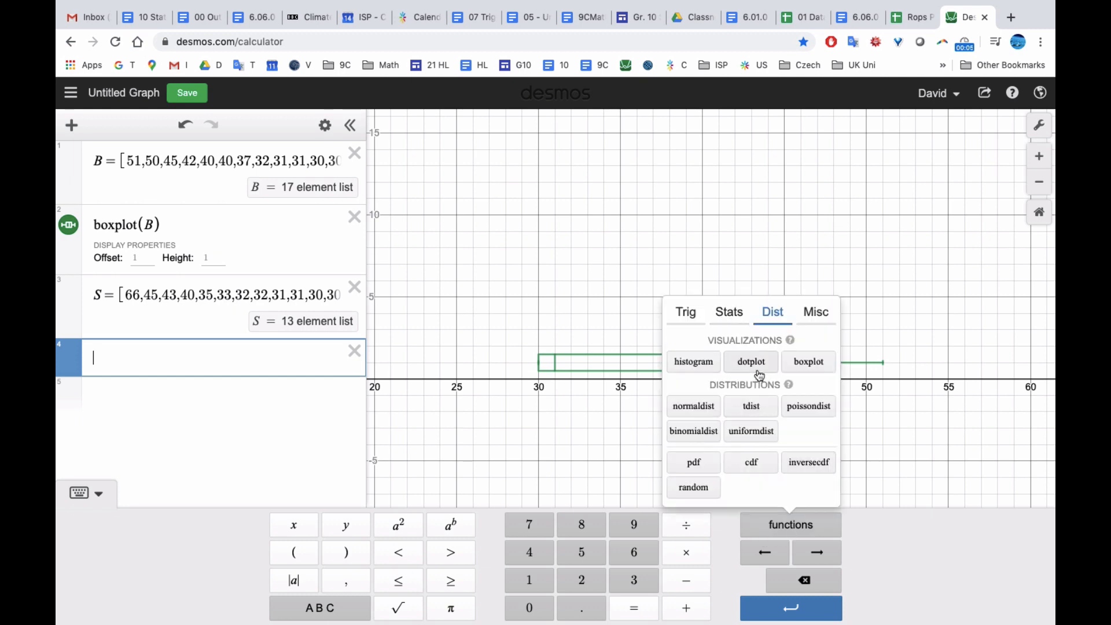
click(808, 362)
text(S)
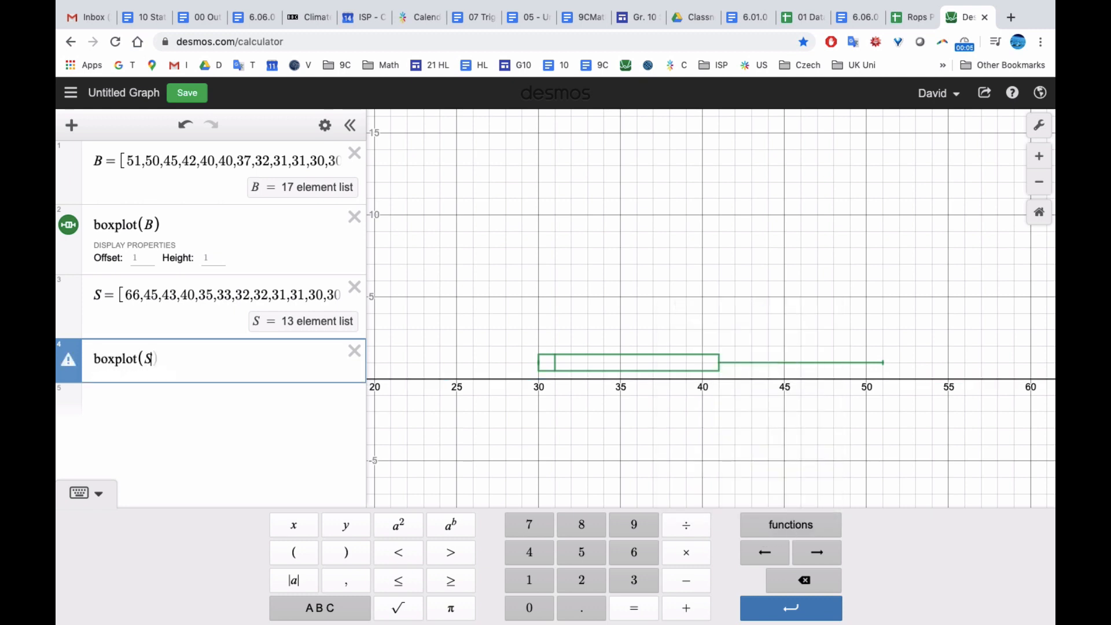
key(Return)
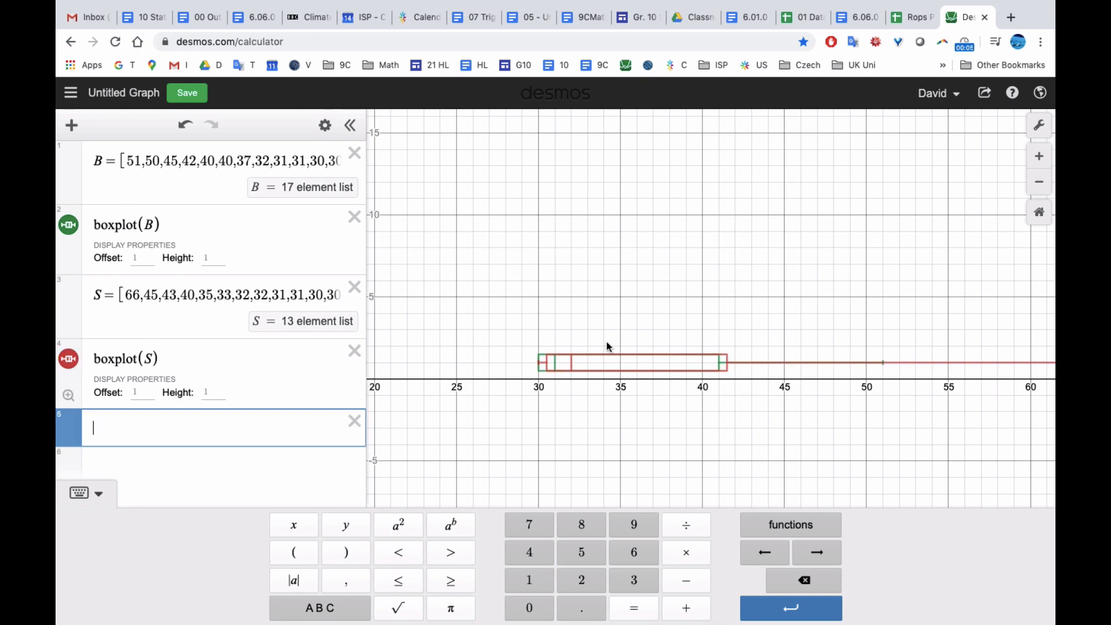
- Set the offset of the S boxplot to 5 and its height to 2
click(141, 394)
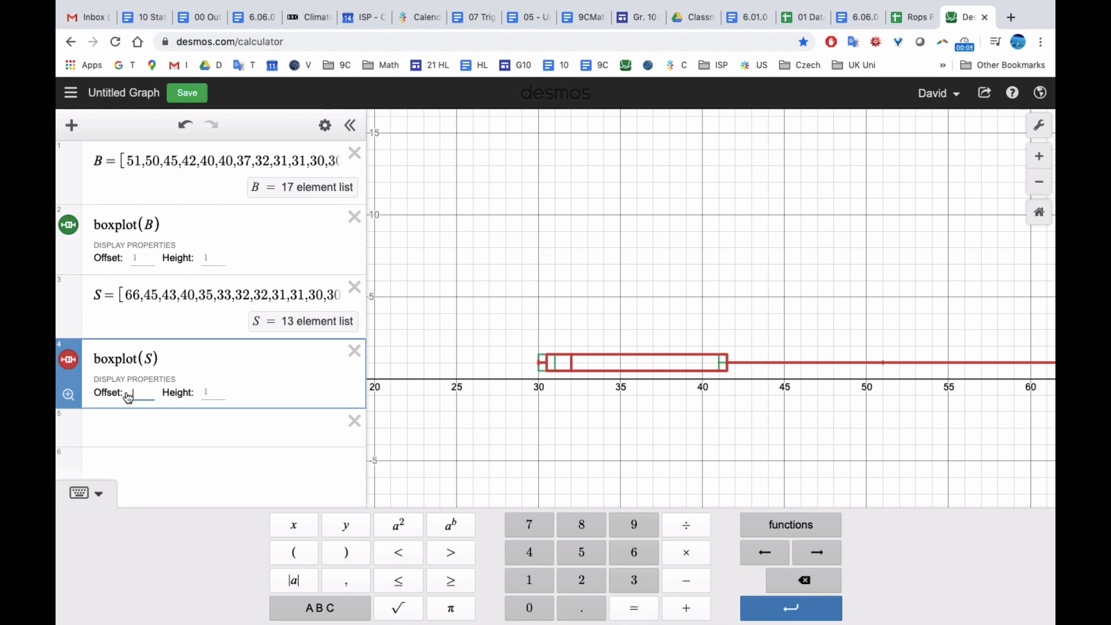
text(3)
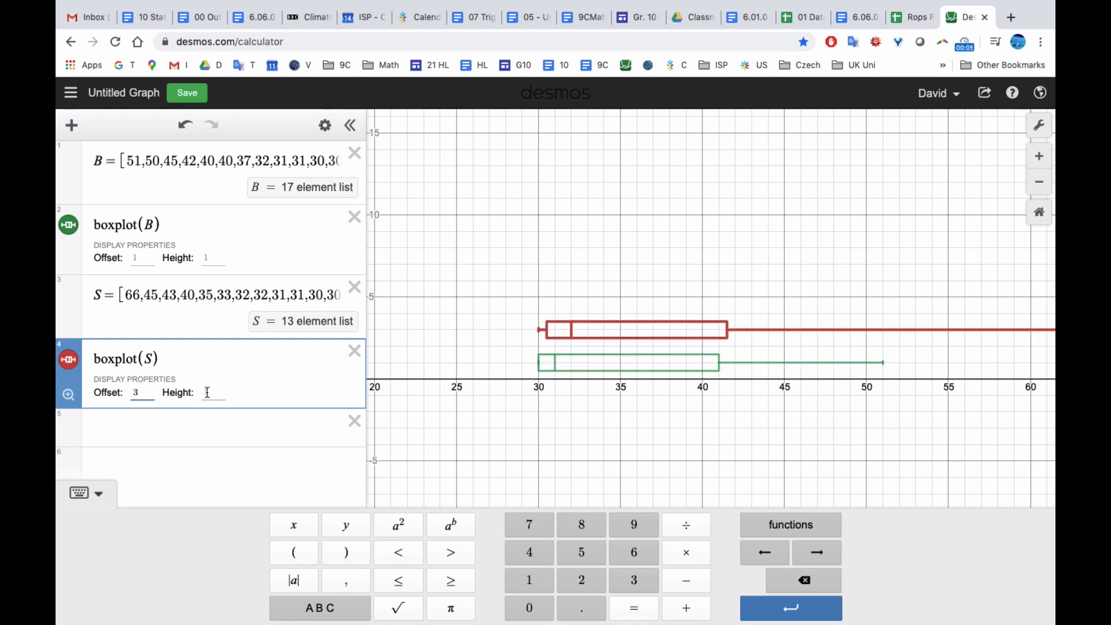
key(BackSpace)
text(5)
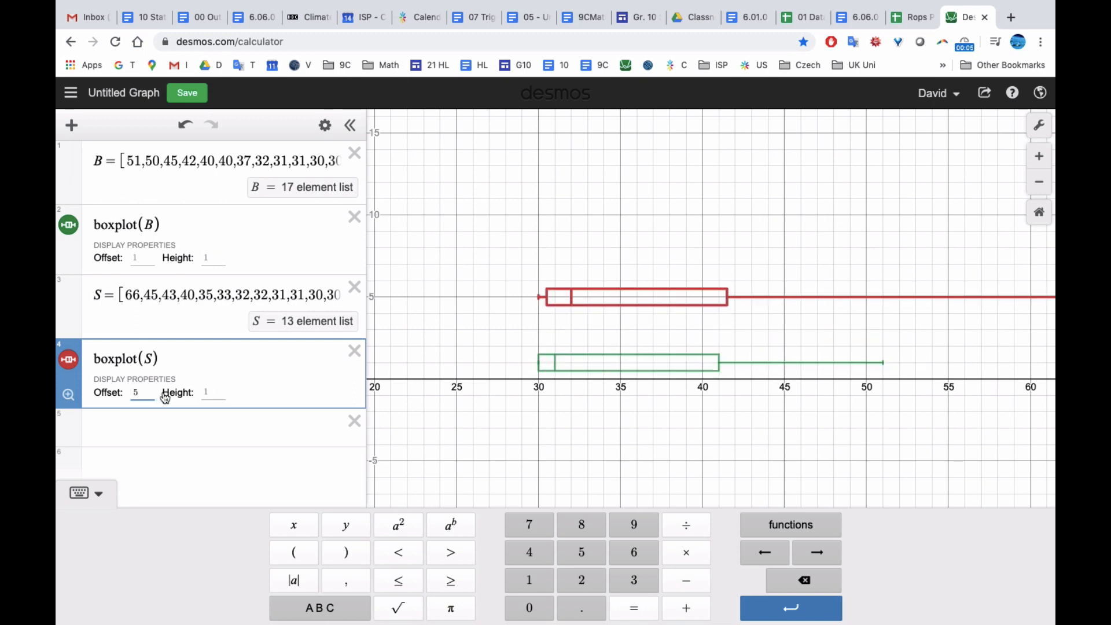
click(209, 391)
text(2)
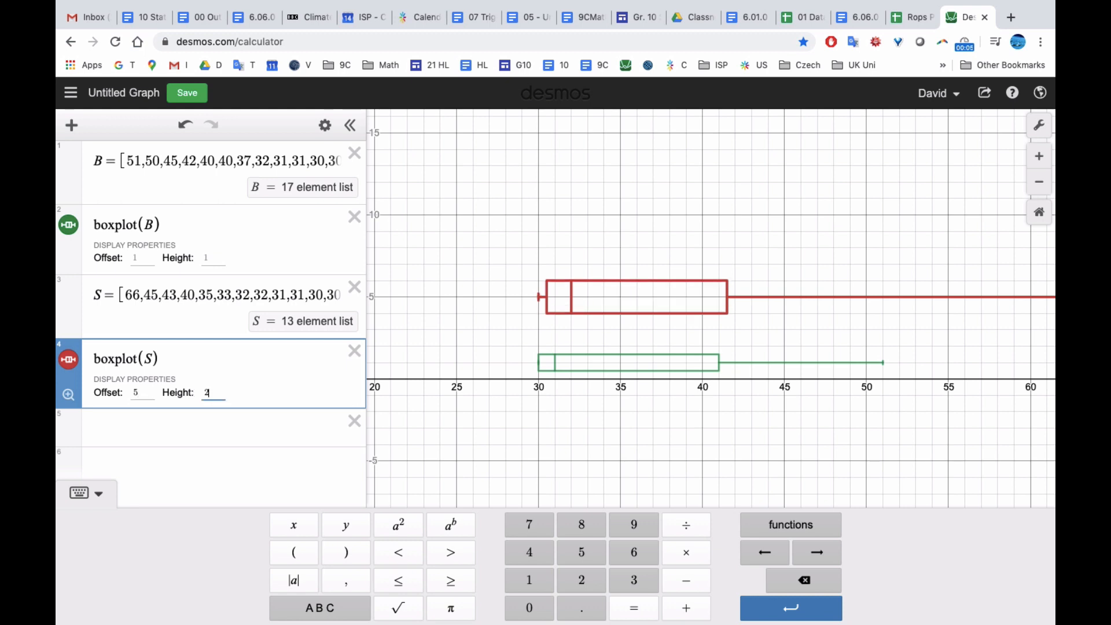
- Set the B boxplot's height to 2 and offset to 2, and fit the graph view to the S boxplot
click(207, 258)
text(2)
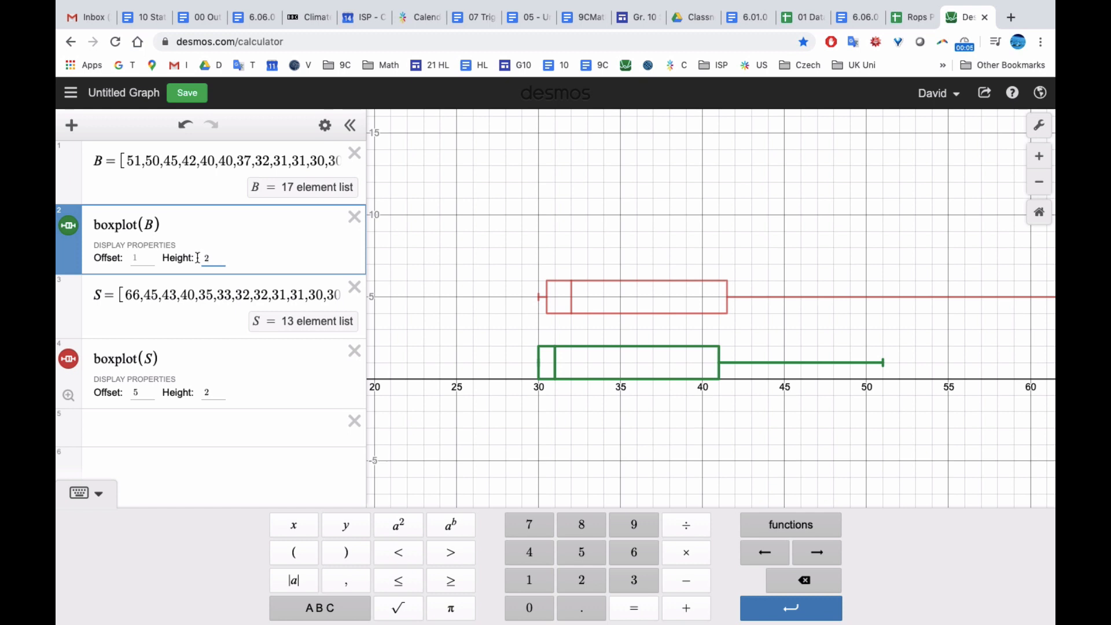
click(139, 258)
key(BackSpace)
text(2)
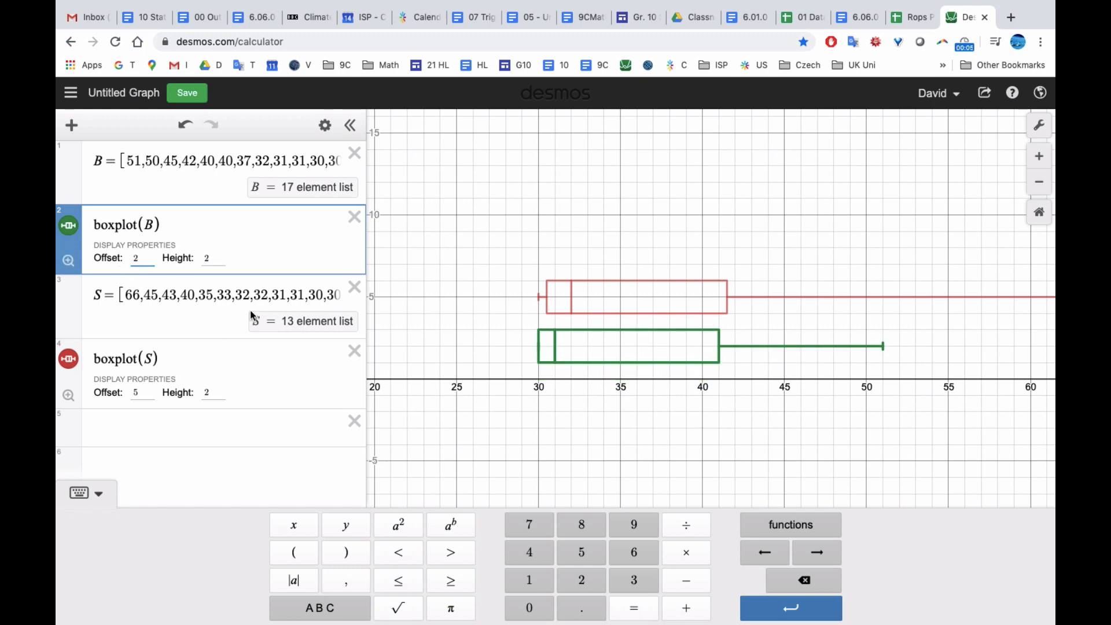
click(472, 359)
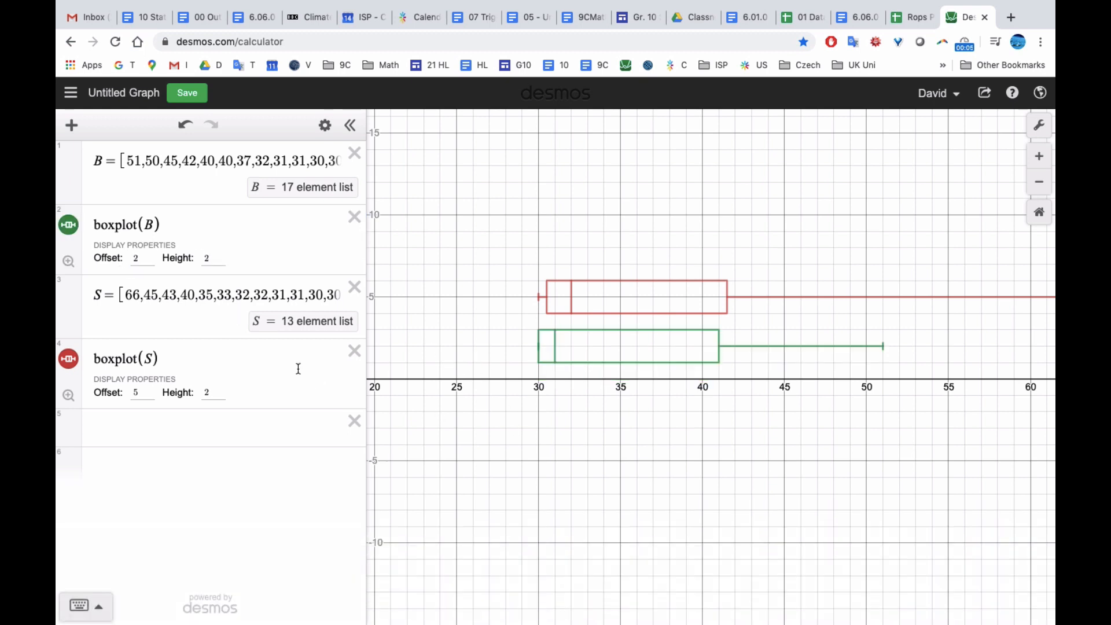
click(69, 395)
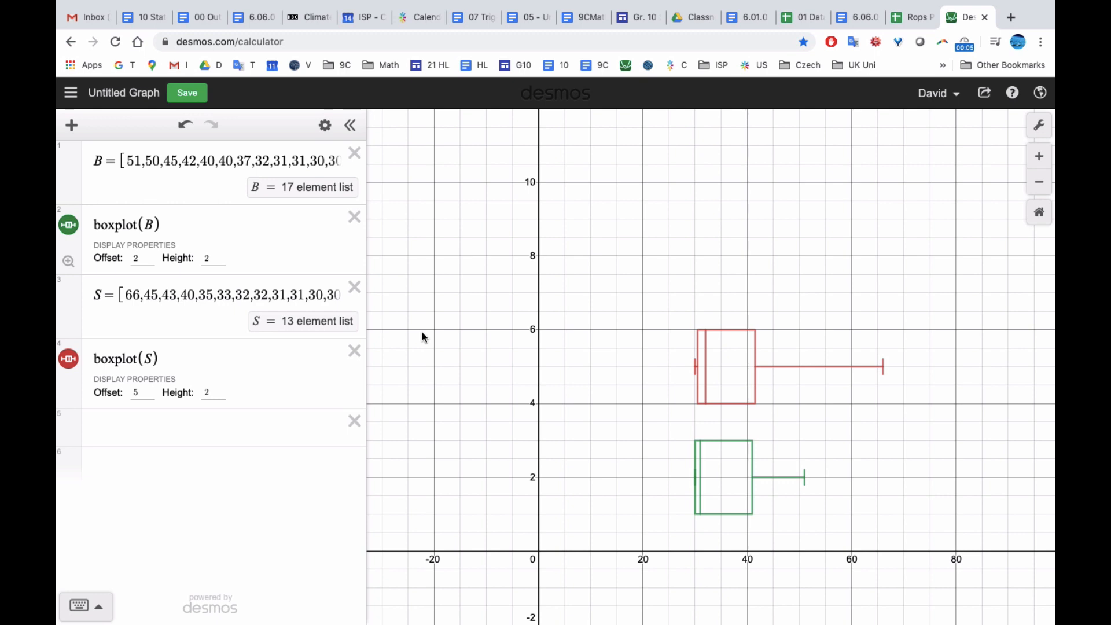
- Check the highest solo artist sales figure in the Google Sheets data, and return to Desmos to plot the point (66,5)
click(918, 18)
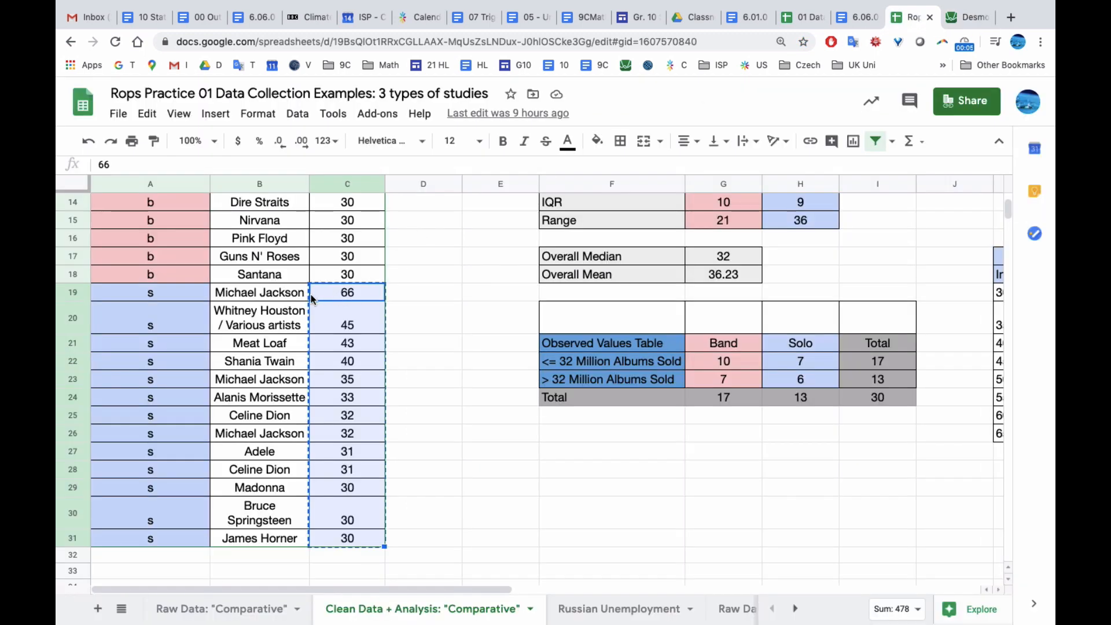
click(282, 300)
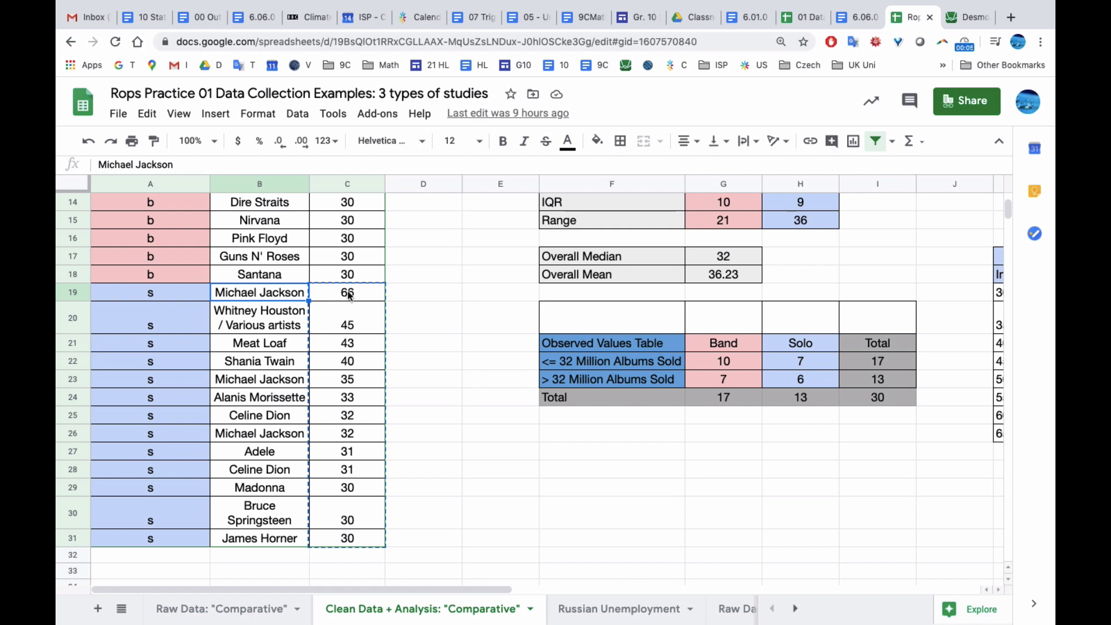
click(966, 19)
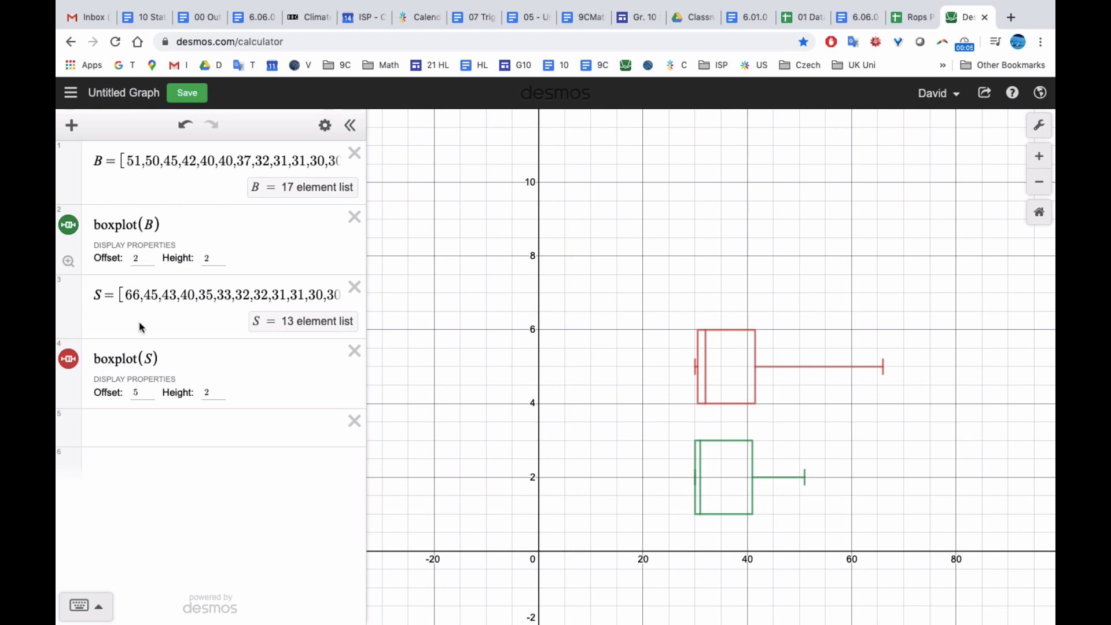
click(132, 428)
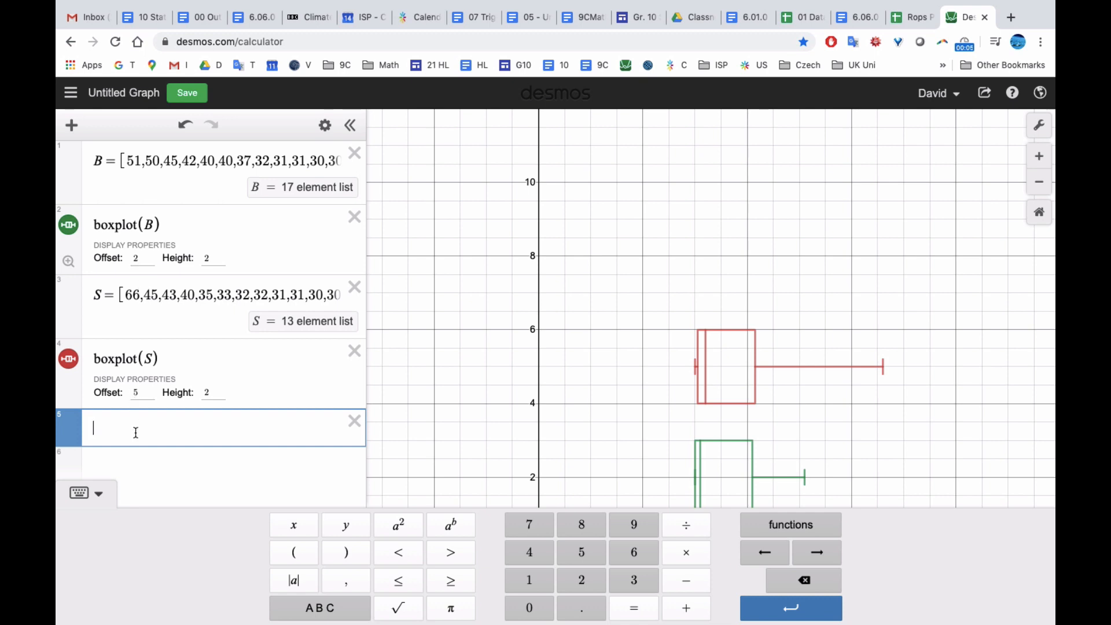
text(()
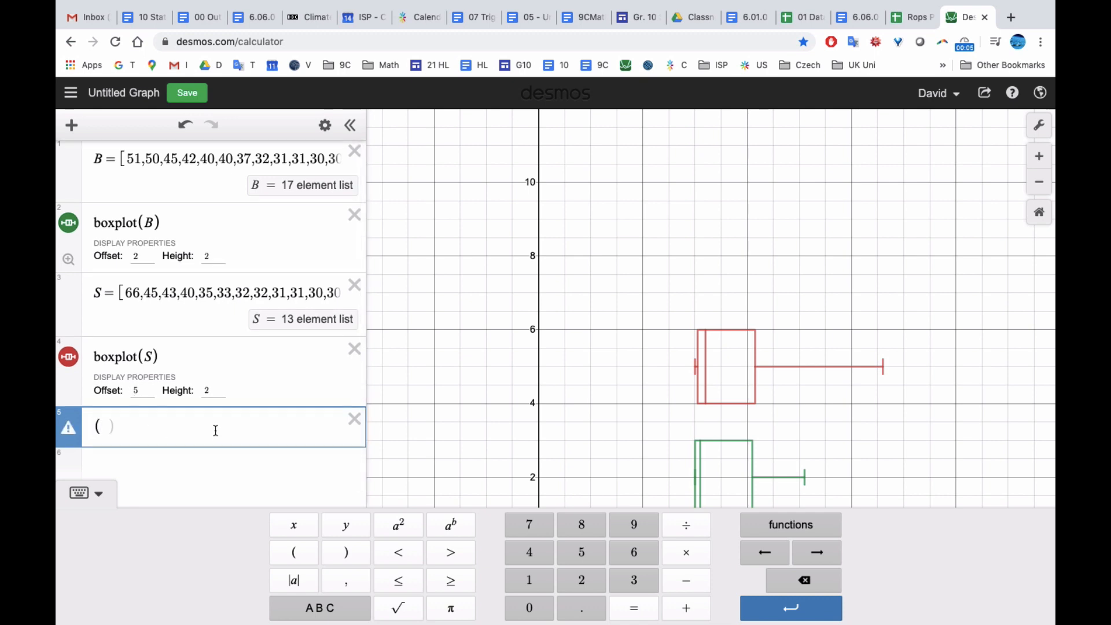
text(66,5)
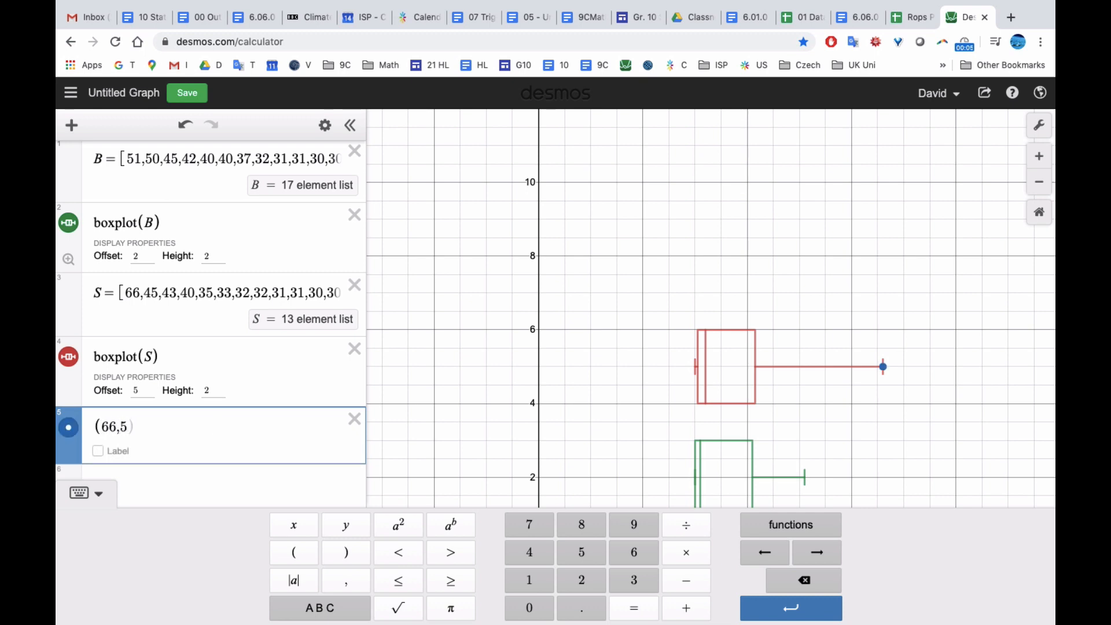
- Style the point (66,5) as a red cross to match the S boxplot
click(68, 431)
click(68, 433)
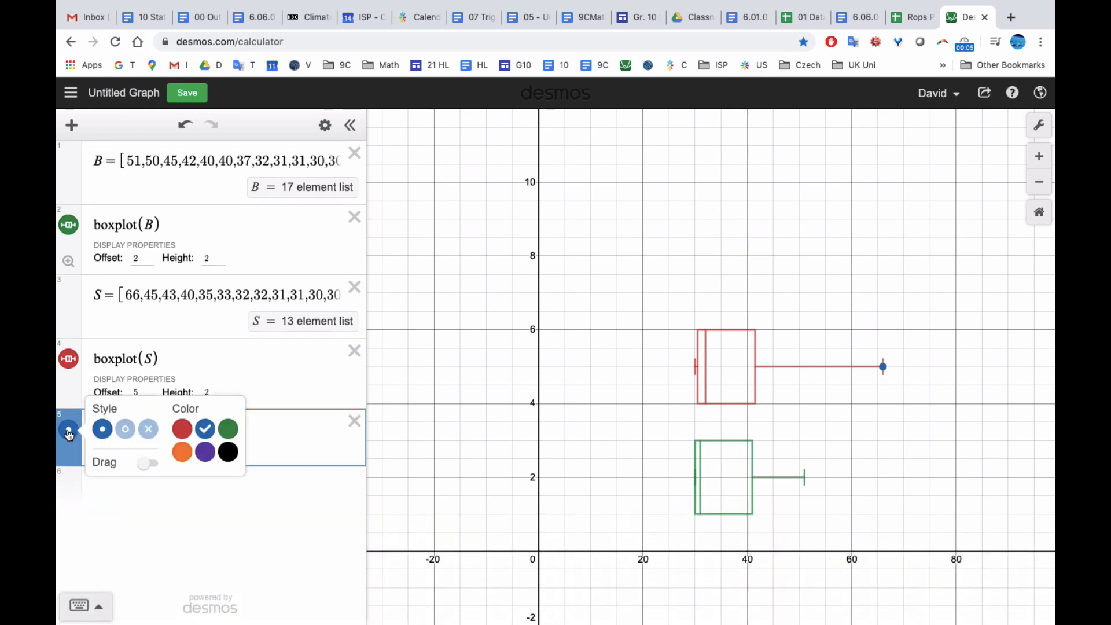
click(182, 429)
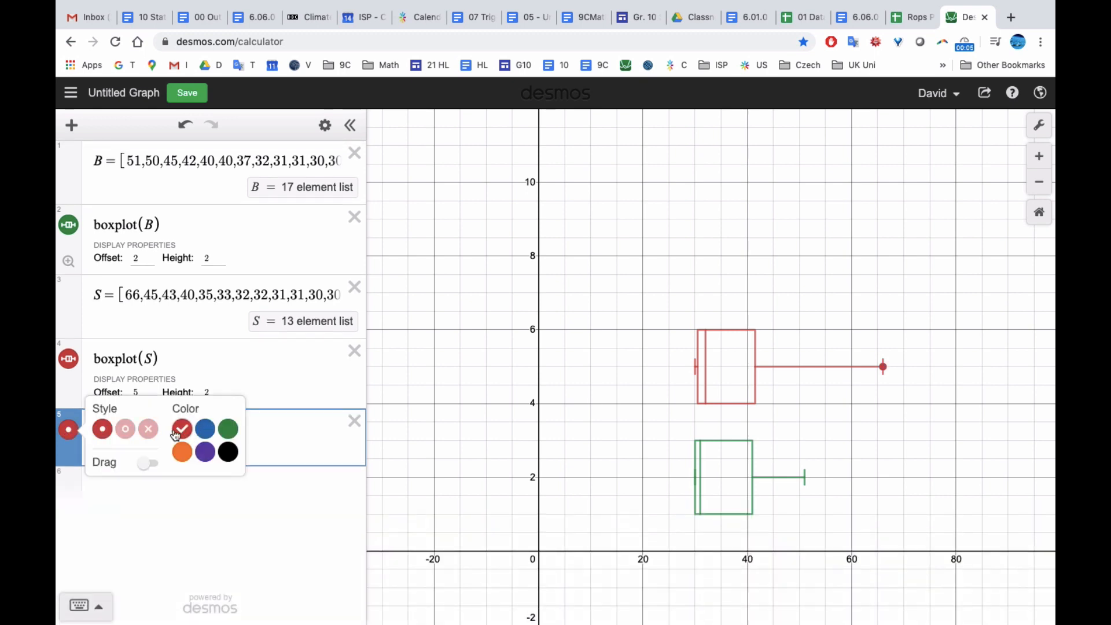
click(149, 431)
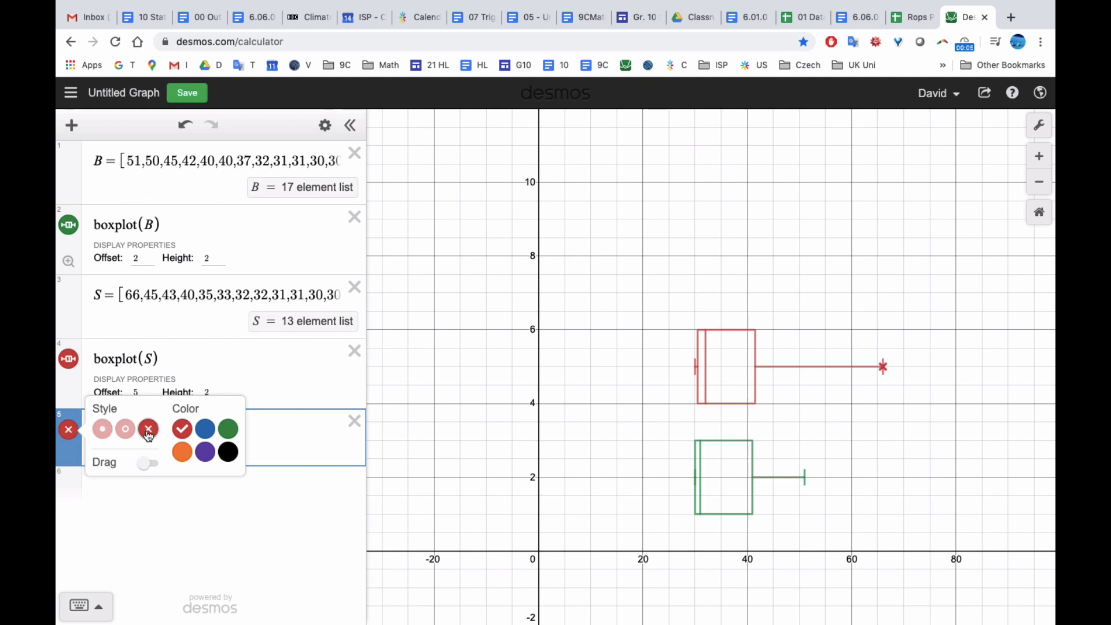
click(265, 429)
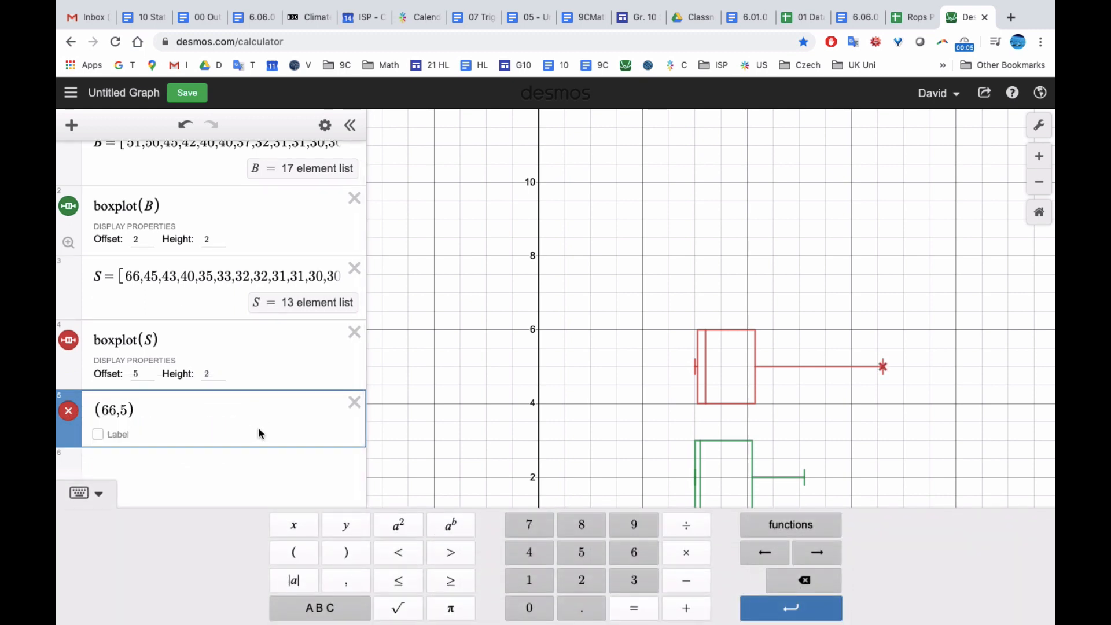
- Remove the outlier 66 from the start of list S
click(143, 278)
key(BackSpace)
key(BackSpace)
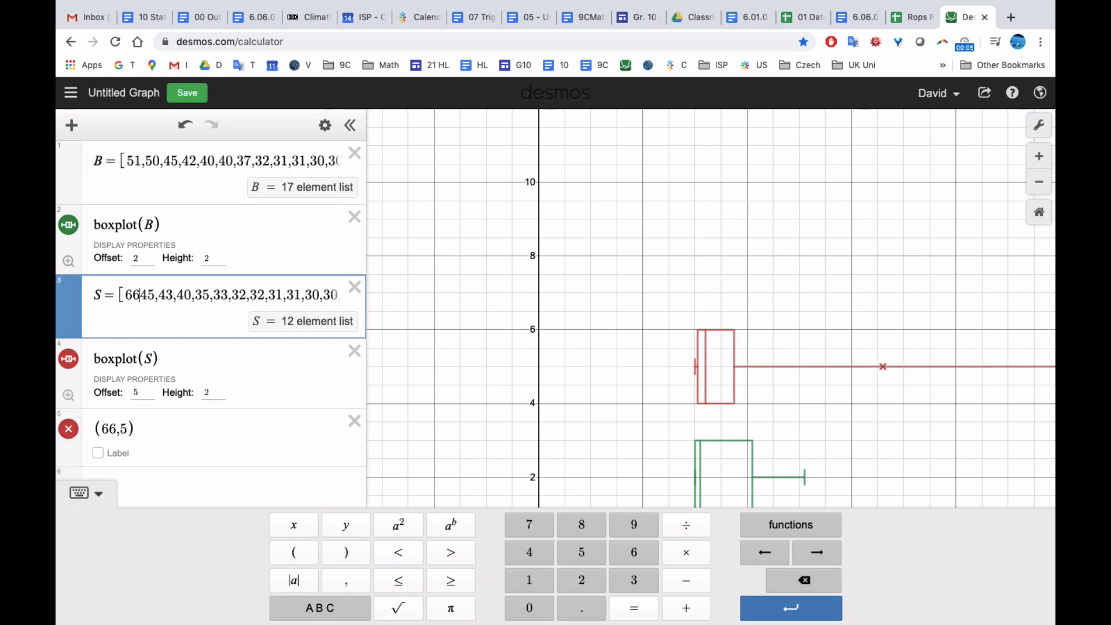
key(BackSpace)
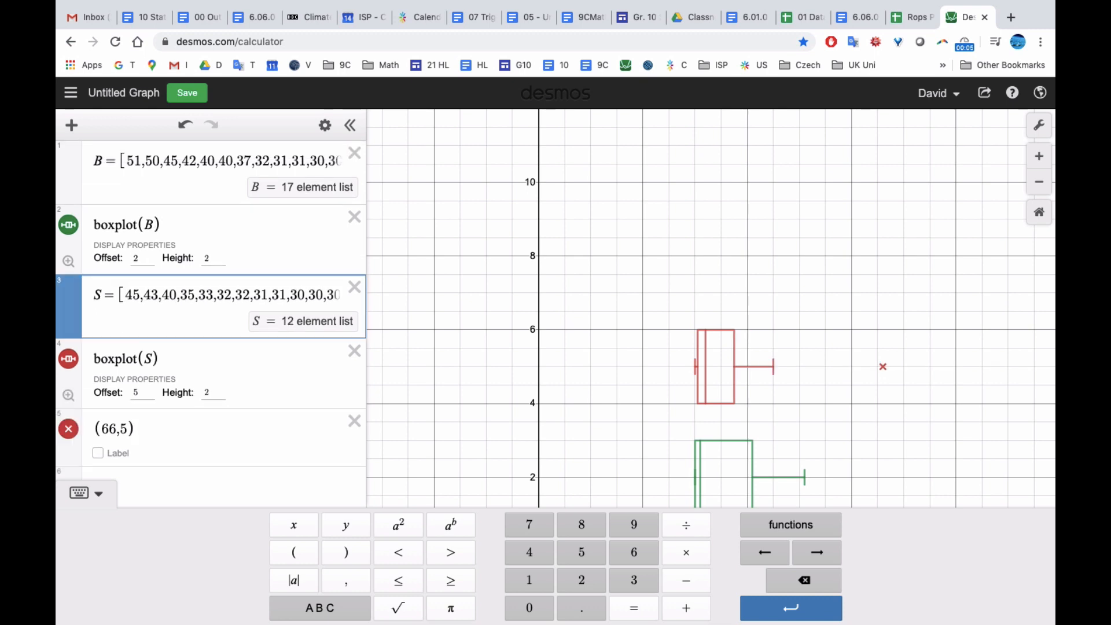
click(563, 366)
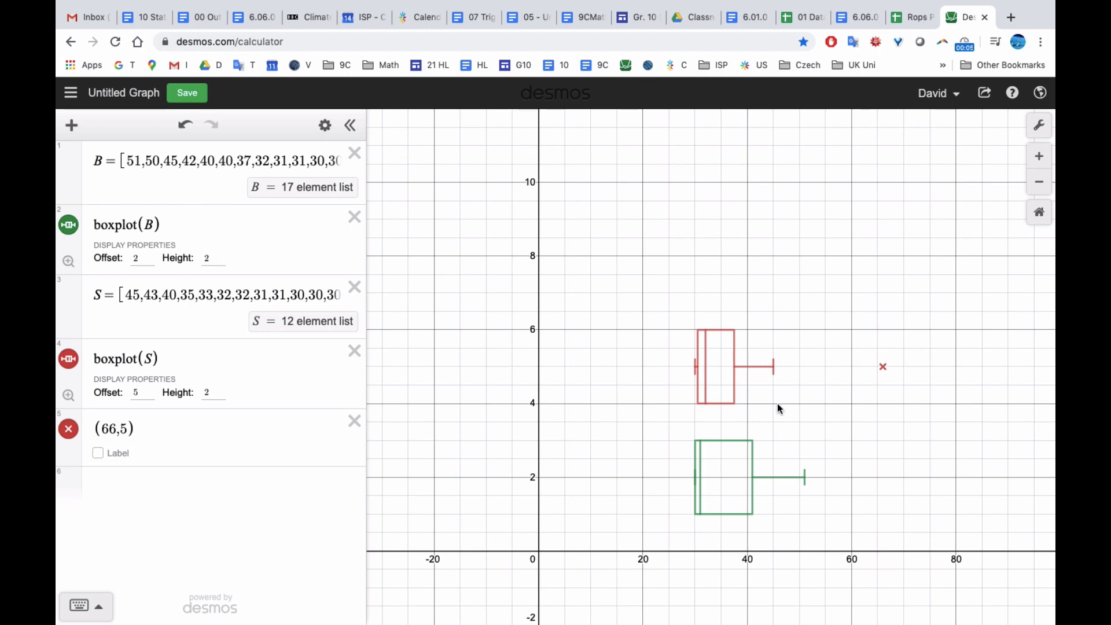
- Turn on Projector Mode for the graph to thicken the boxplots and enlarge the text
scroll(776, 408, up, 2)
scroll(777, 404, down, 2)
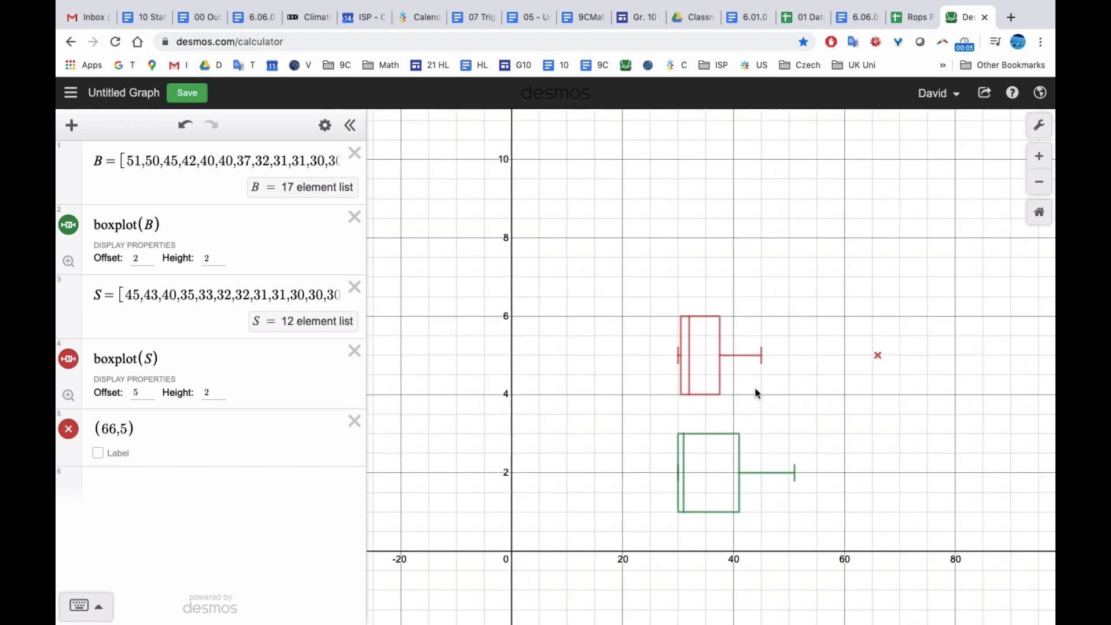
click(1041, 126)
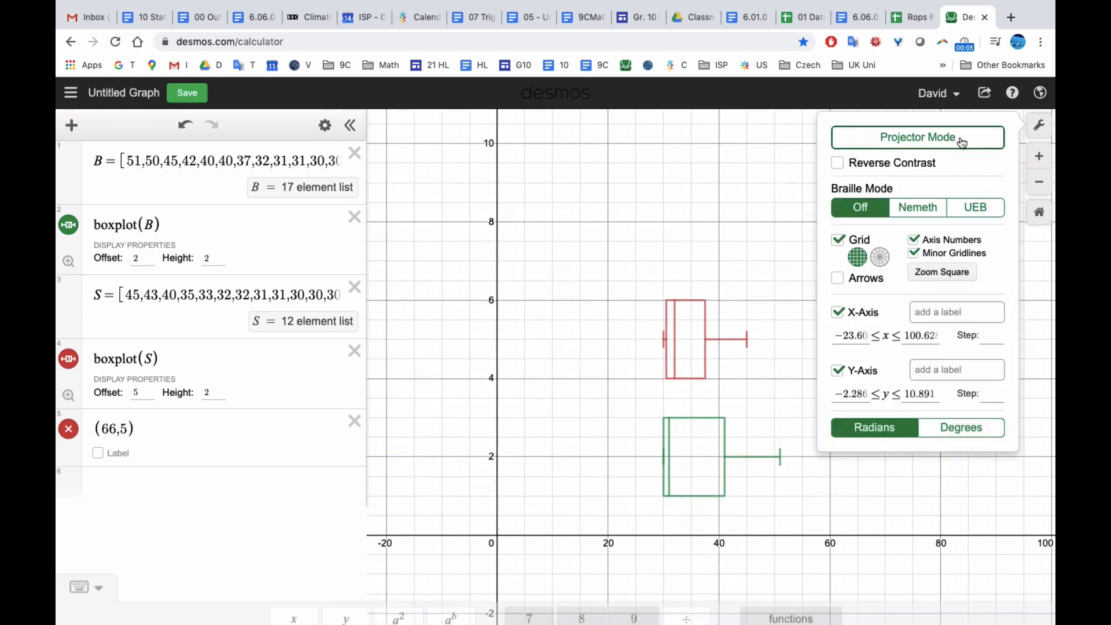
click(961, 142)
click(751, 405)
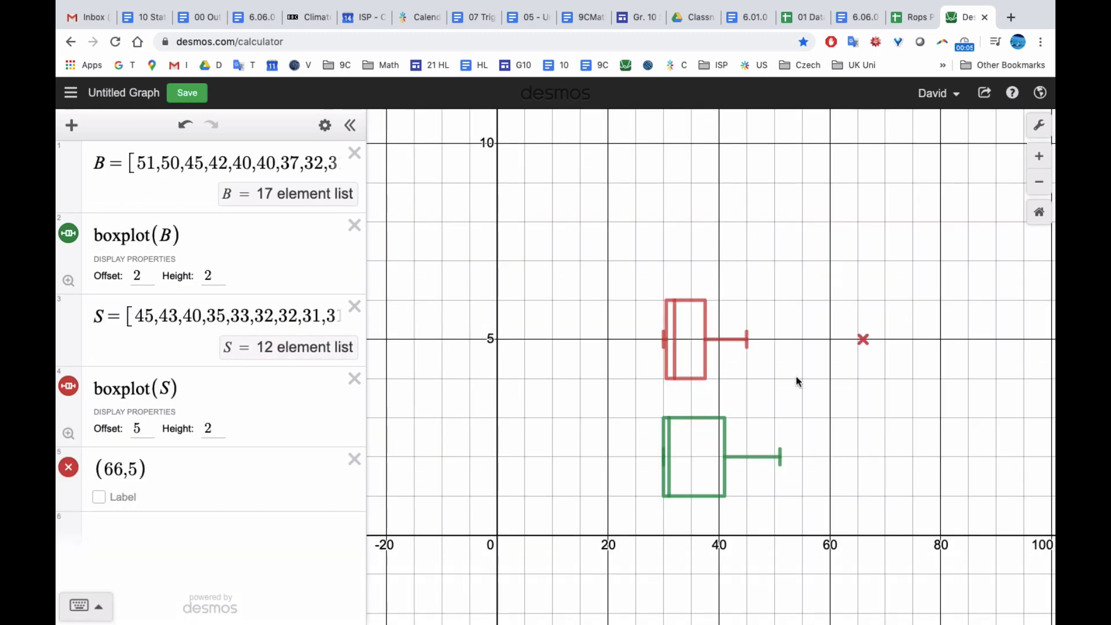
- Label the x-axis "millions of albums sold" in the graph settings
click(1039, 126)
click(949, 312)
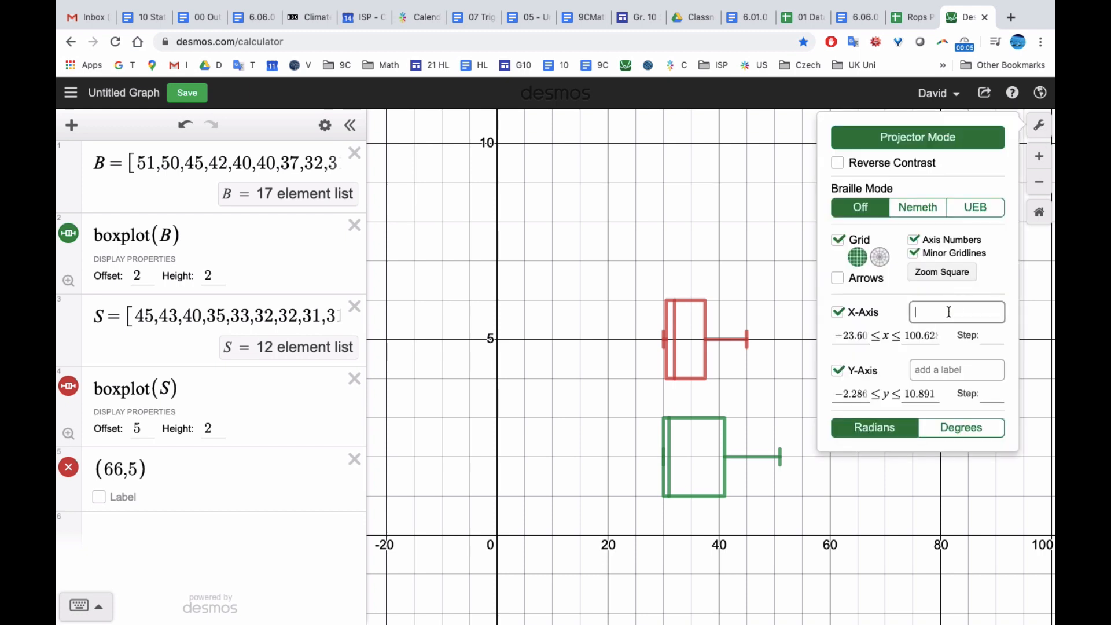
text(millions of alb)
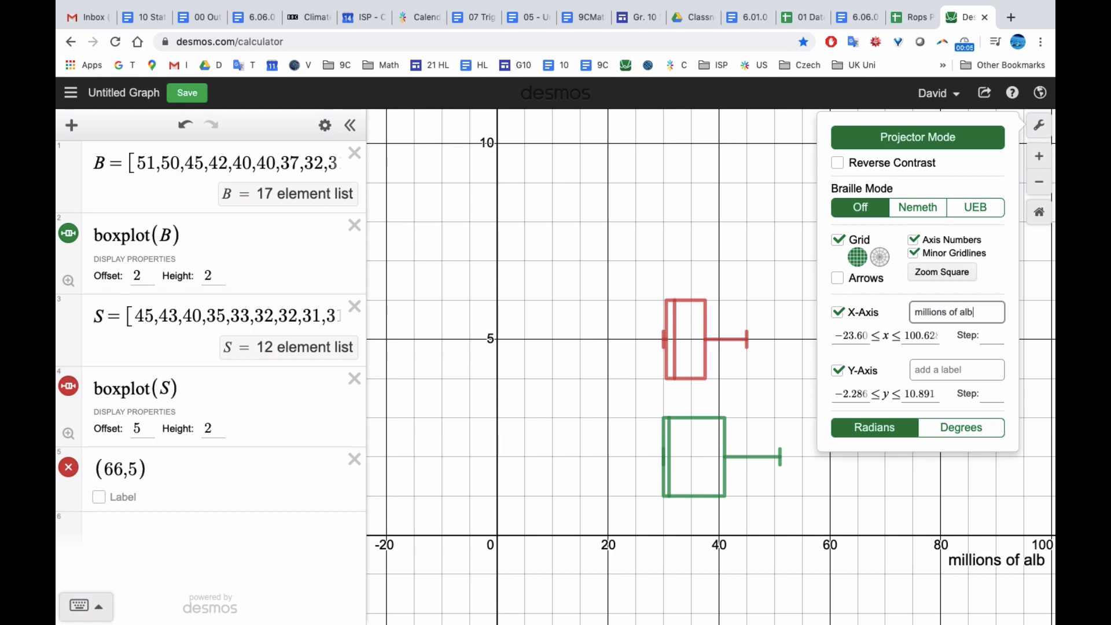
text(ums sold)
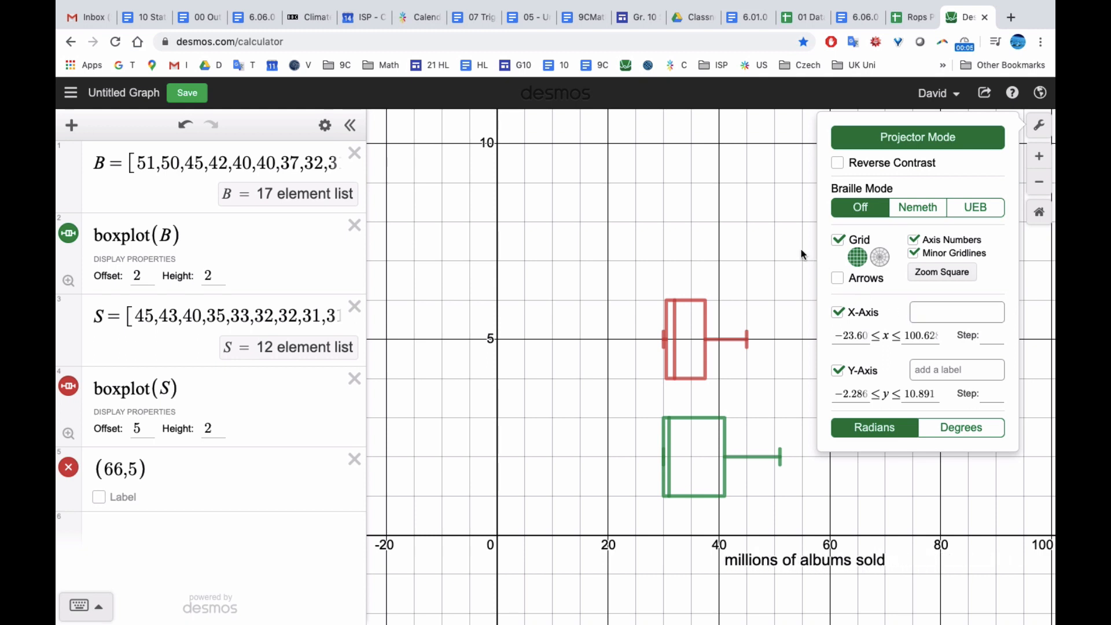
click(777, 237)
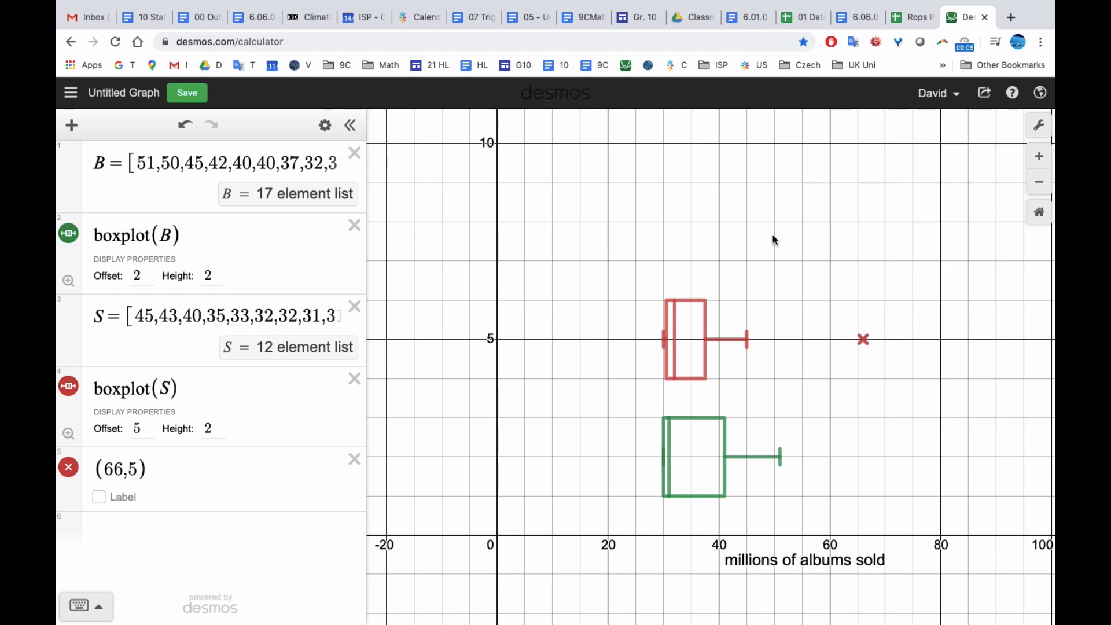
scroll(707, 312, up, 5)
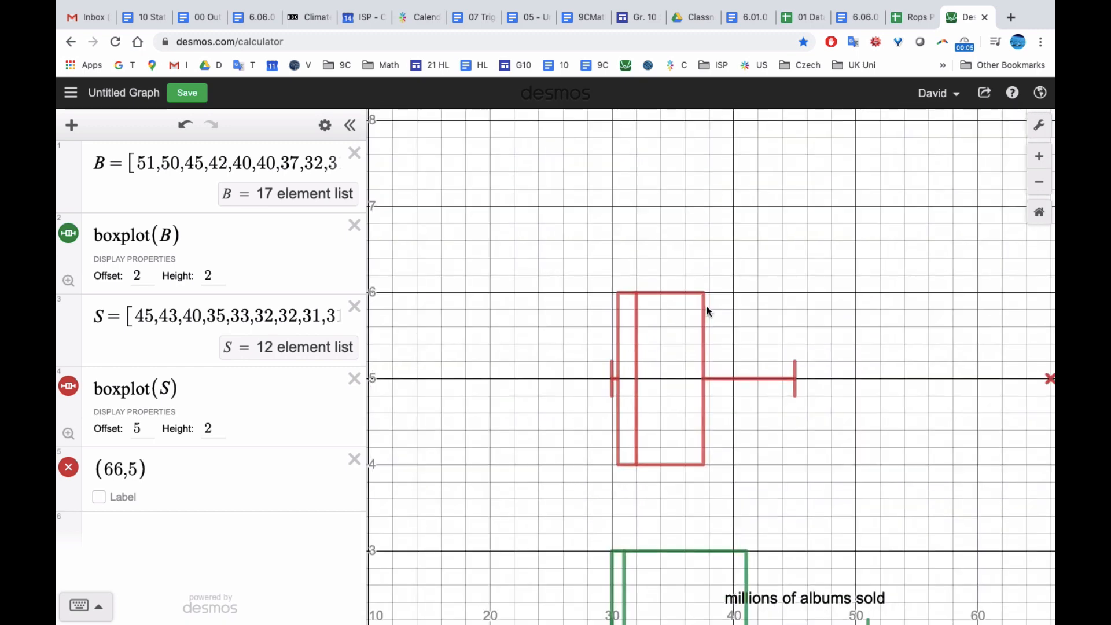
drag(706, 384, 694, 269)
scroll(693, 264, down, 5)
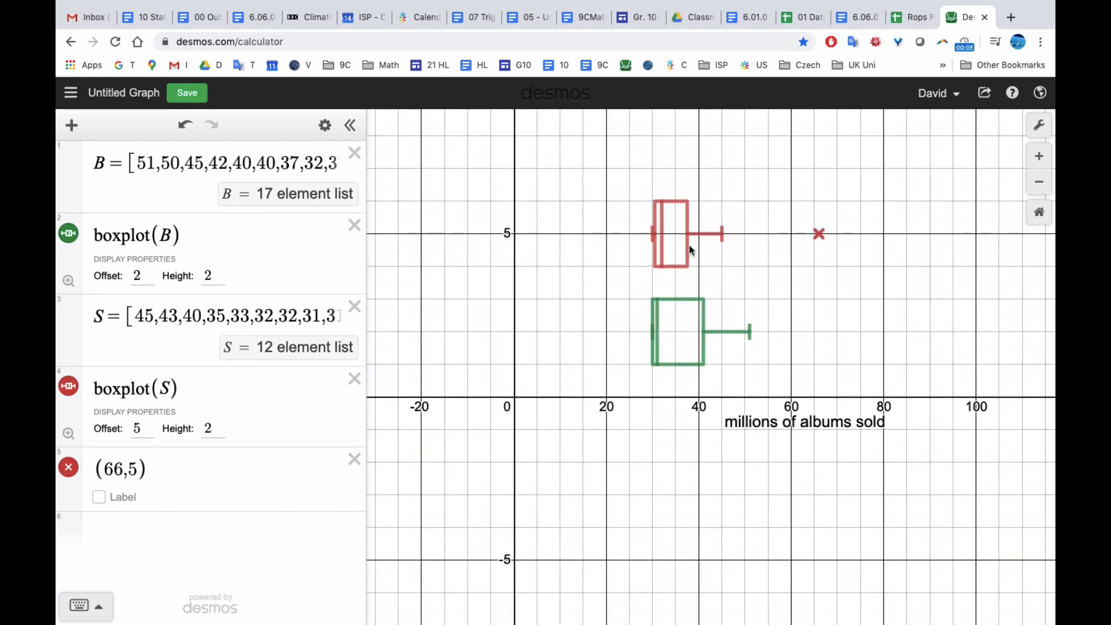
scroll(689, 244, up, 3)
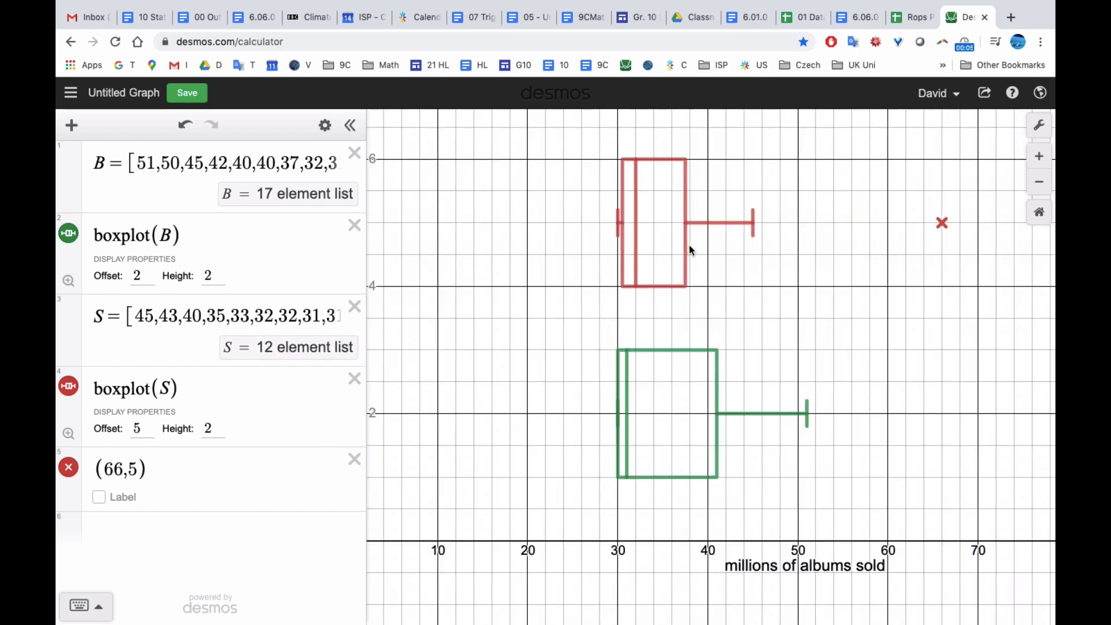
scroll(689, 245, down, 4)
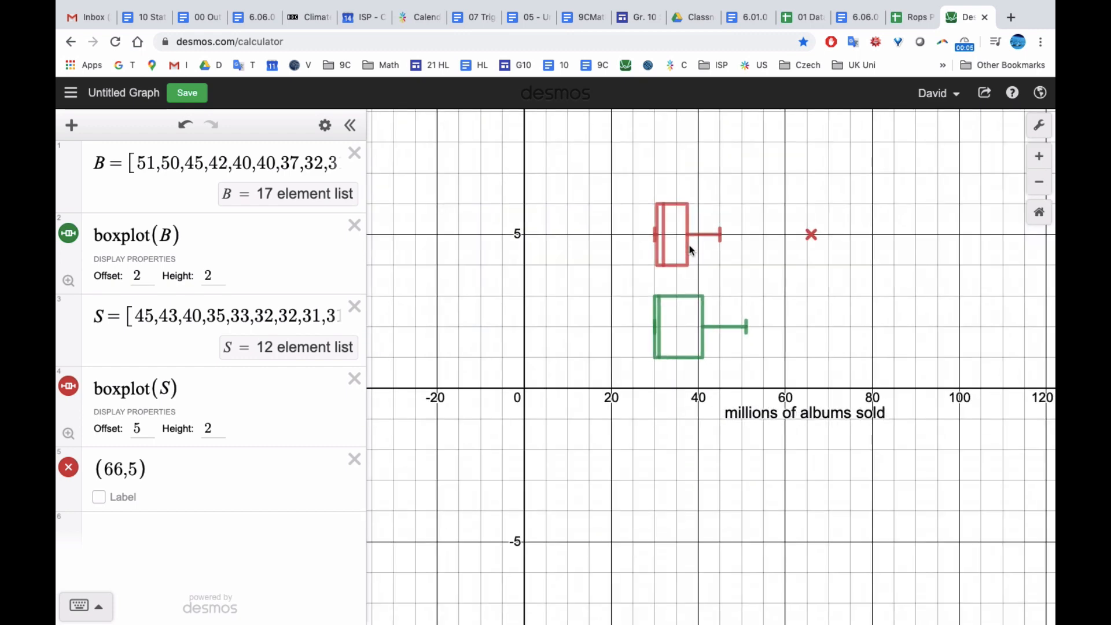